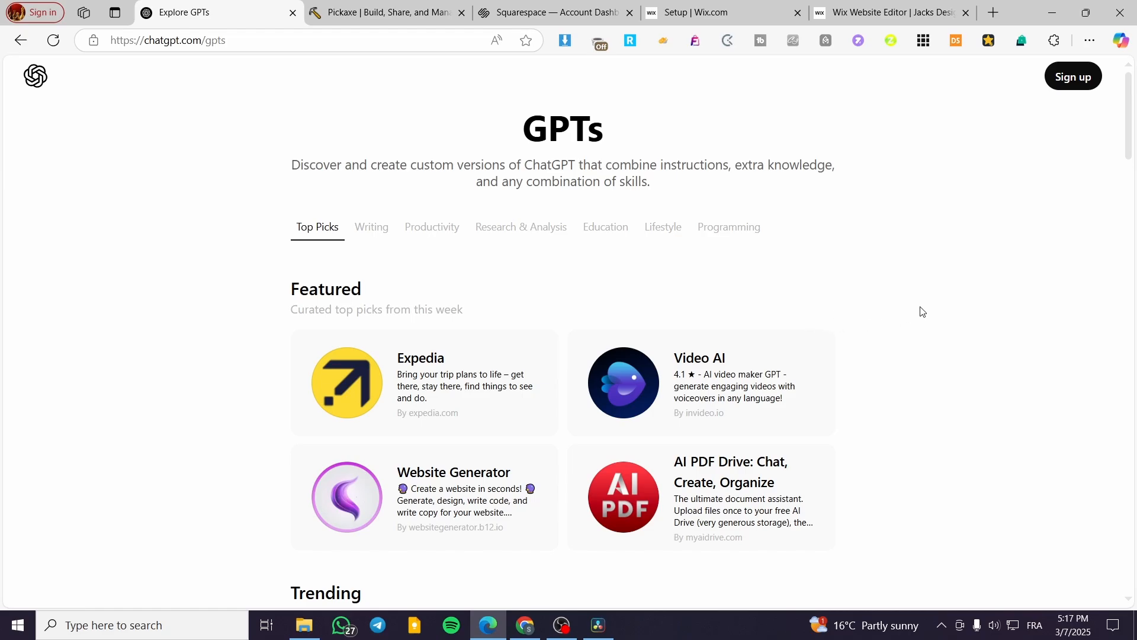
# Step: Examine the featured and trending custom GPTs in the ChatGPT directory, including the Expedia and Video AI pages
pyautogui.scroll(-4, 650, 357)
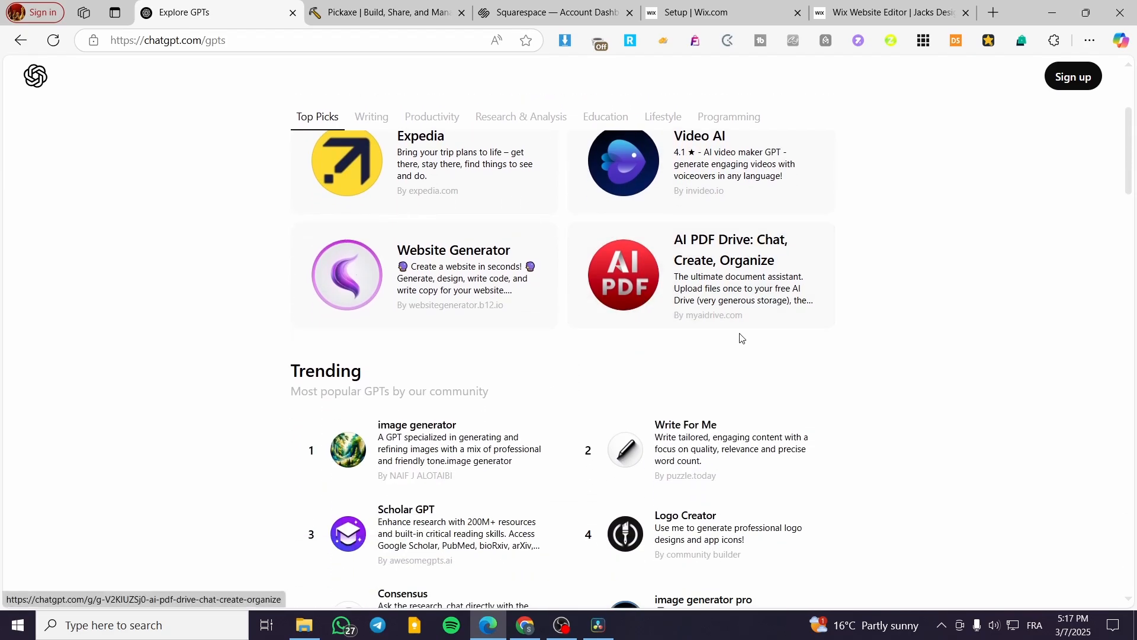
pyautogui.scroll(-4, 543, 374)
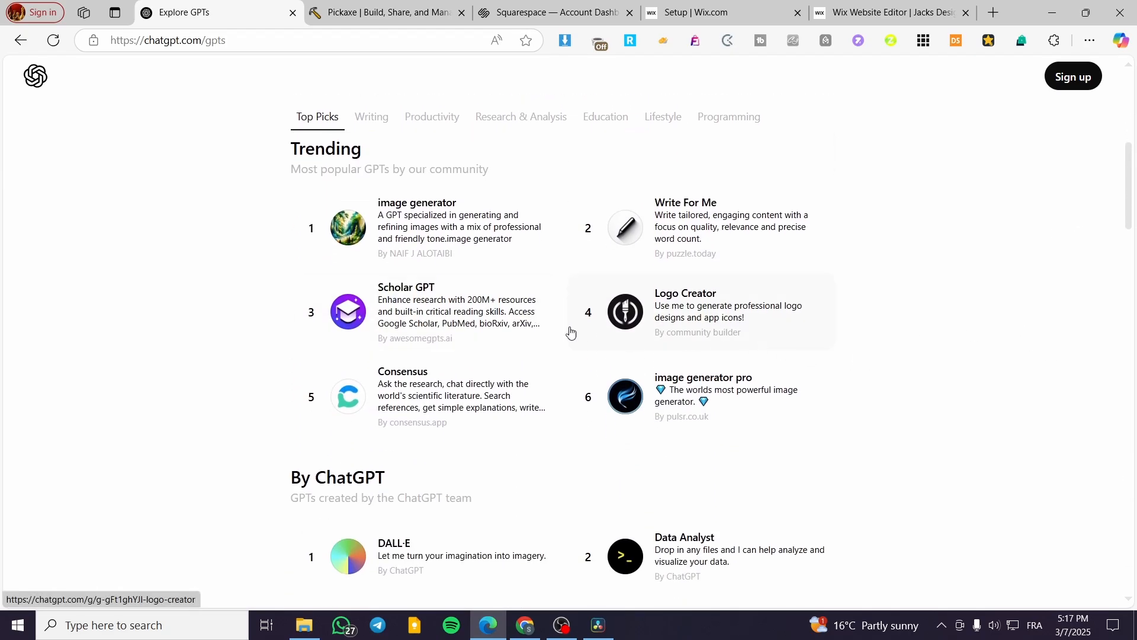
pyautogui.scroll(-3, 685, 440)
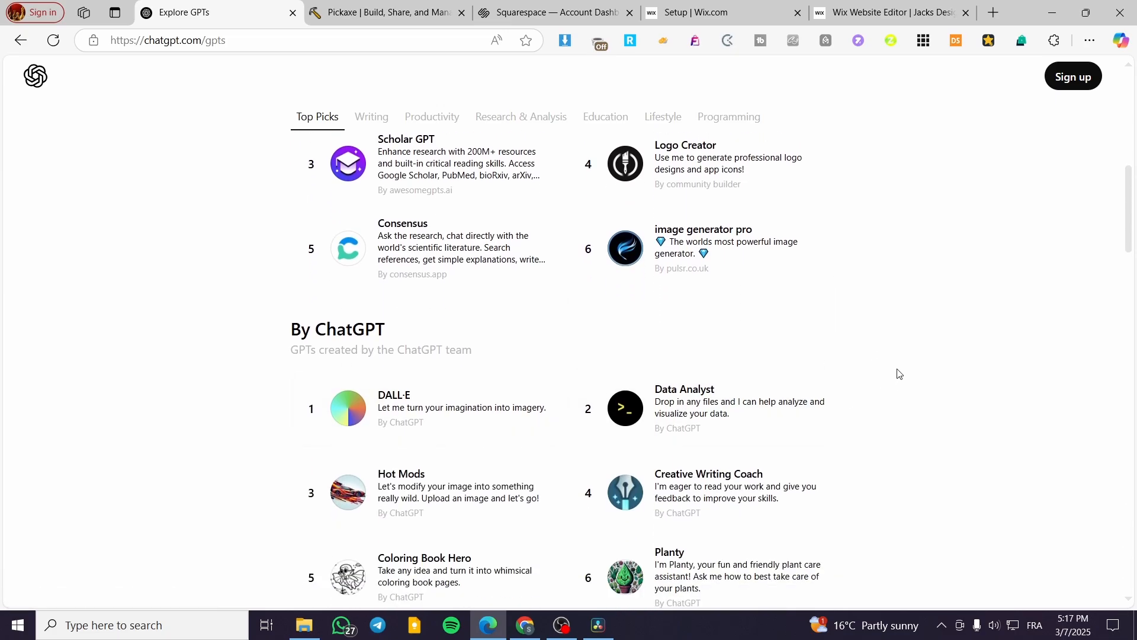
pyautogui.scroll(7, 898, 373)
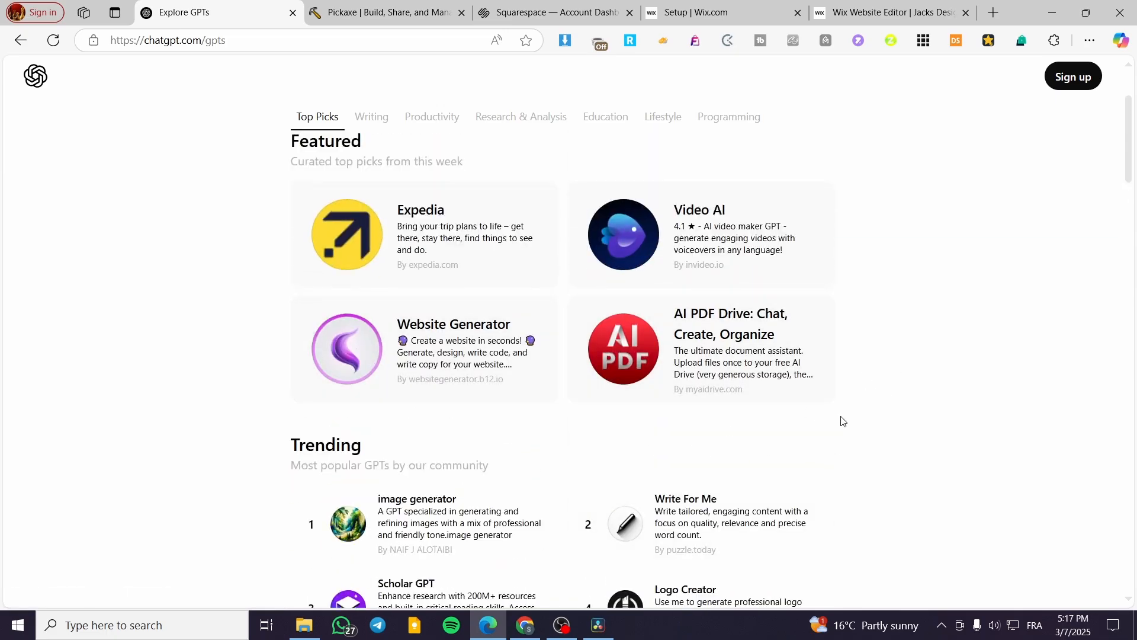
pyautogui.click(396, 213)
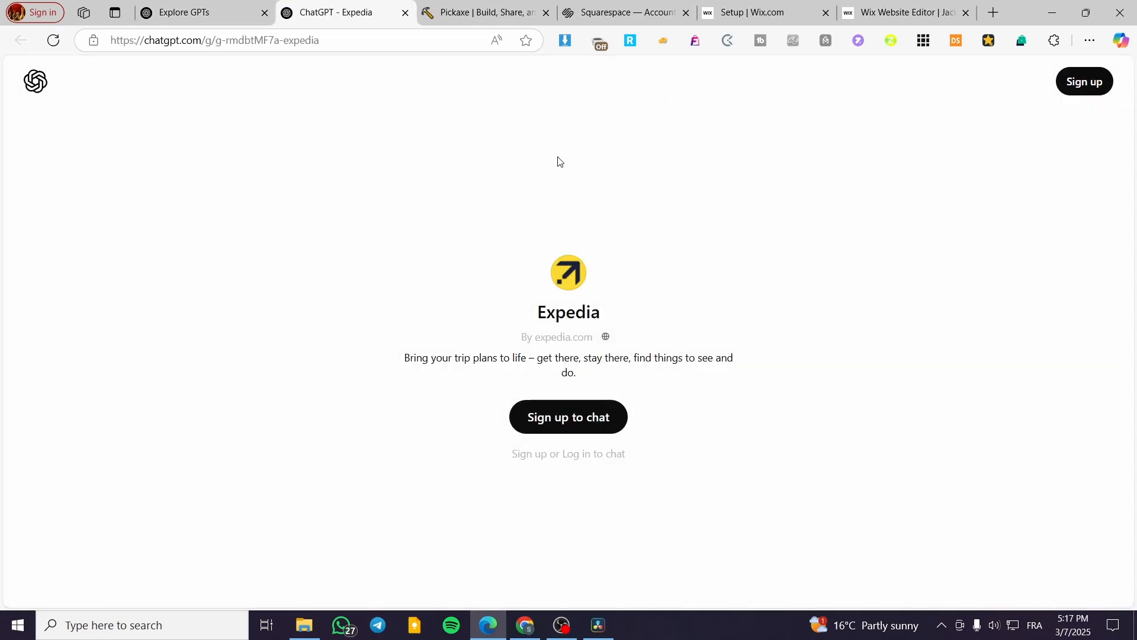
pyautogui.click(405, 15)
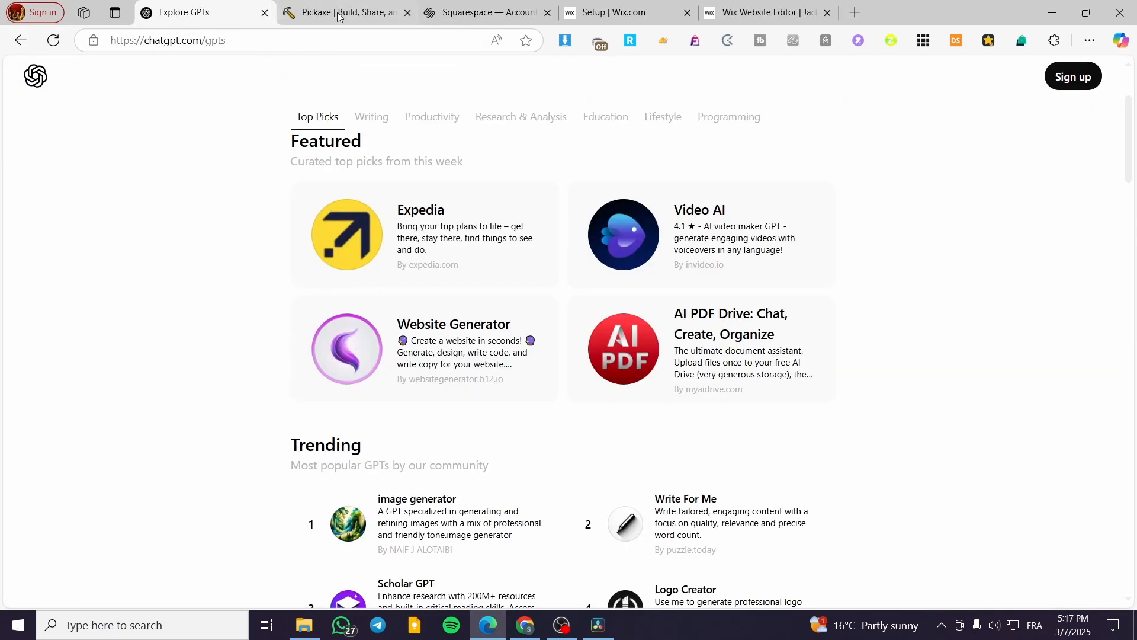
pyautogui.click(748, 249)
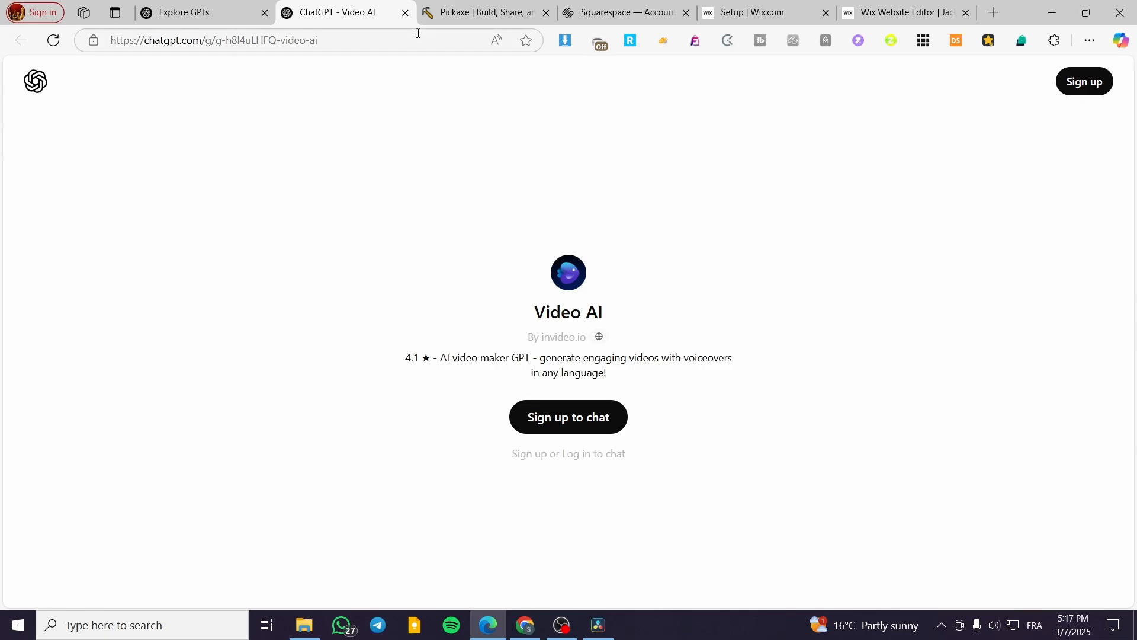
pyautogui.click(406, 13)
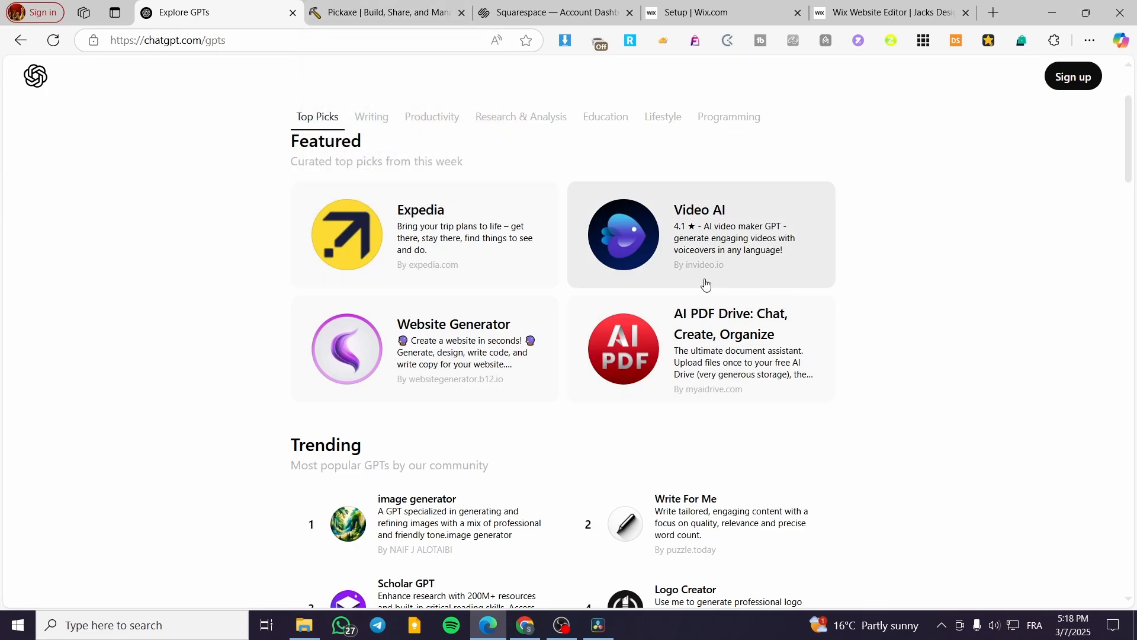
# Step: Switch to the Pickaxe site and examine the homepage's Create, Share and Sell overview
pyautogui.click(406, 6)
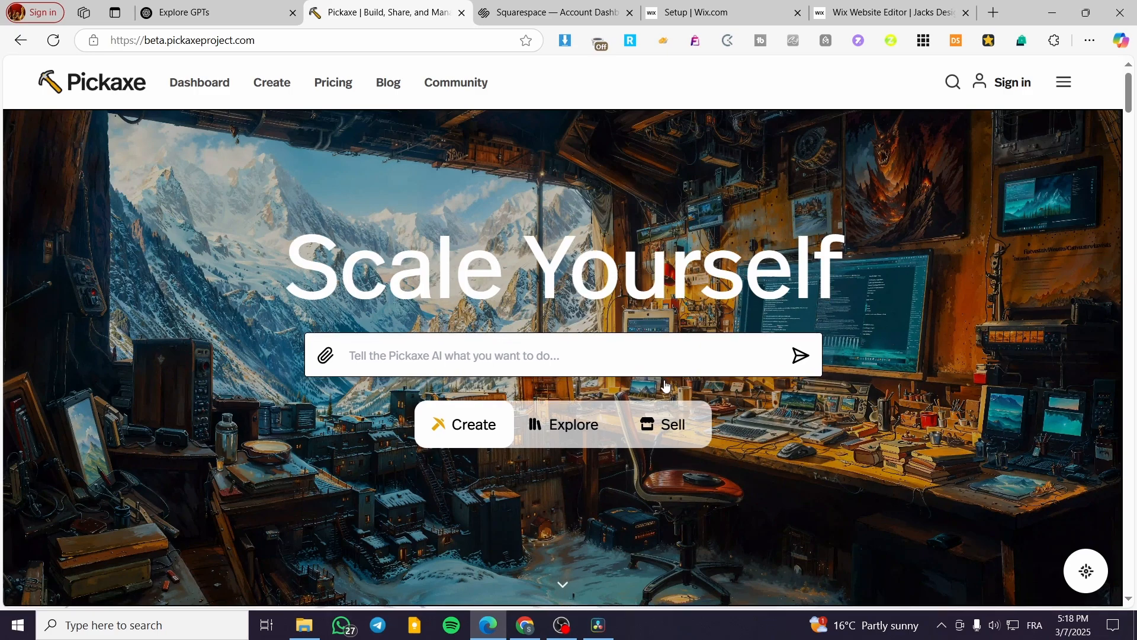
pyautogui.scroll(-5, 664, 379)
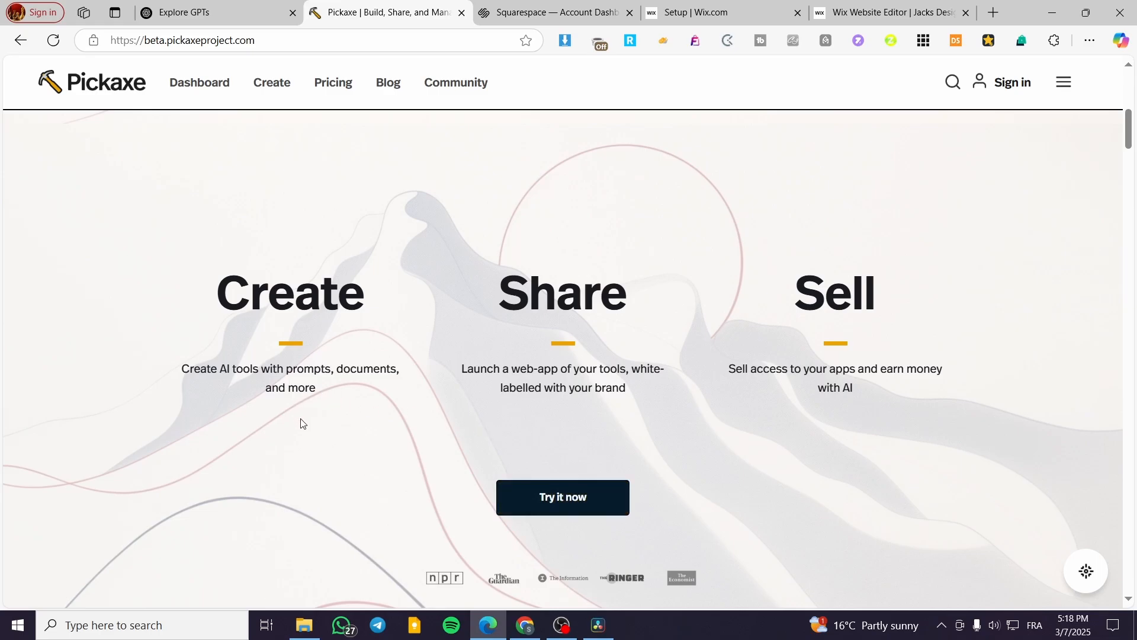
pyautogui.scroll(5, 290, 438)
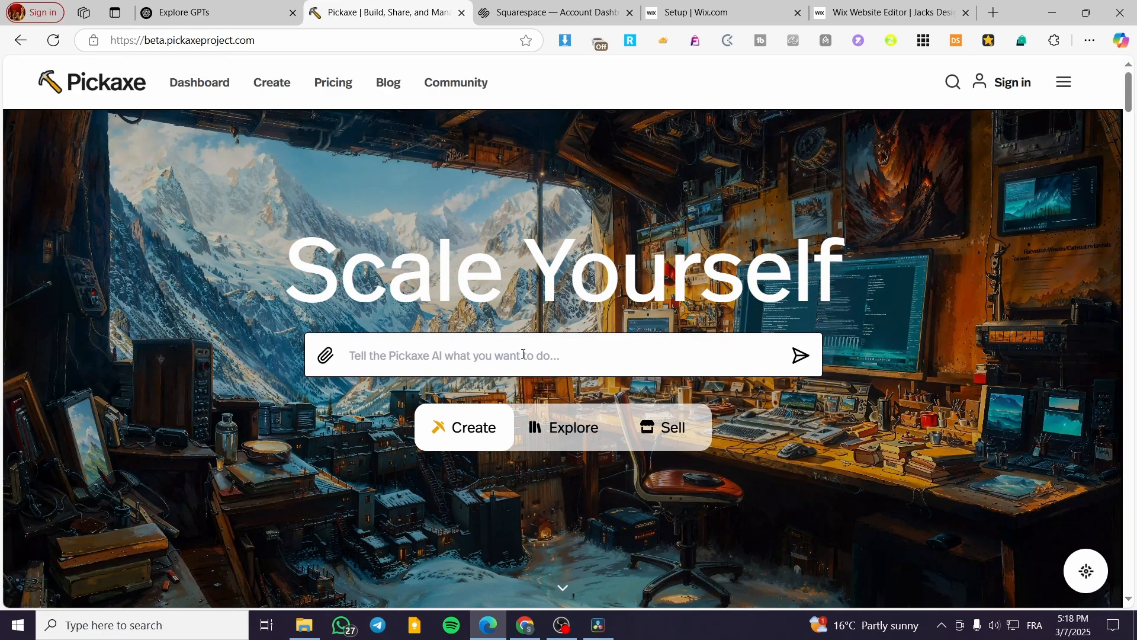
# Step: Ask the Pickaxe AI on the homepage to build a tool with the request "open ai gpt to embed on my website"
pyautogui.write('open')
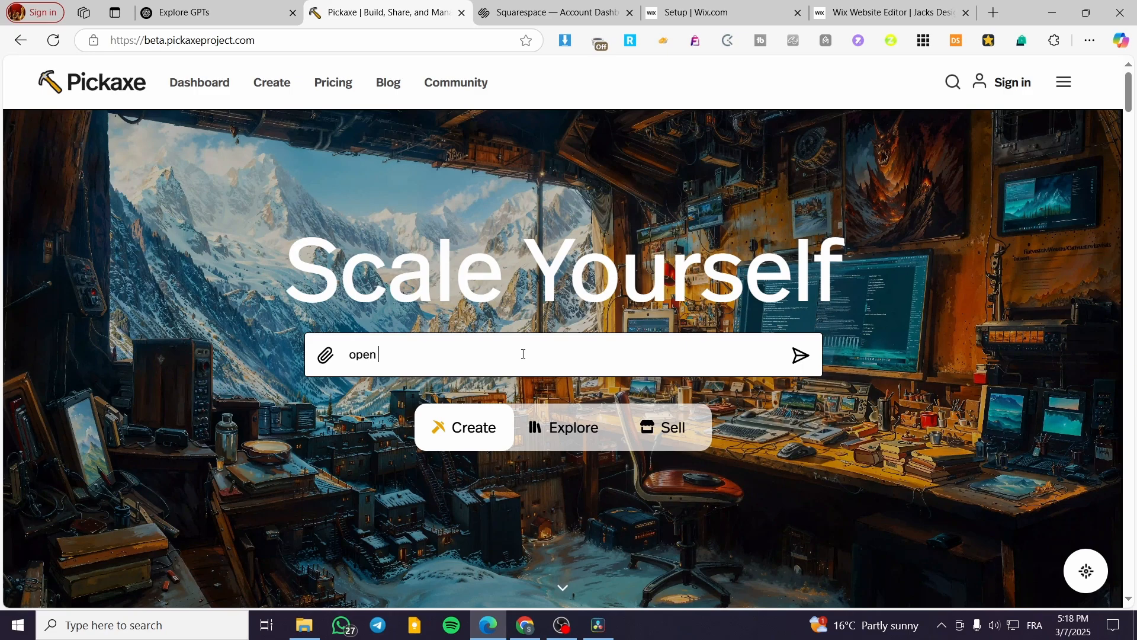
pyautogui.write(' ai gpt to embed ')
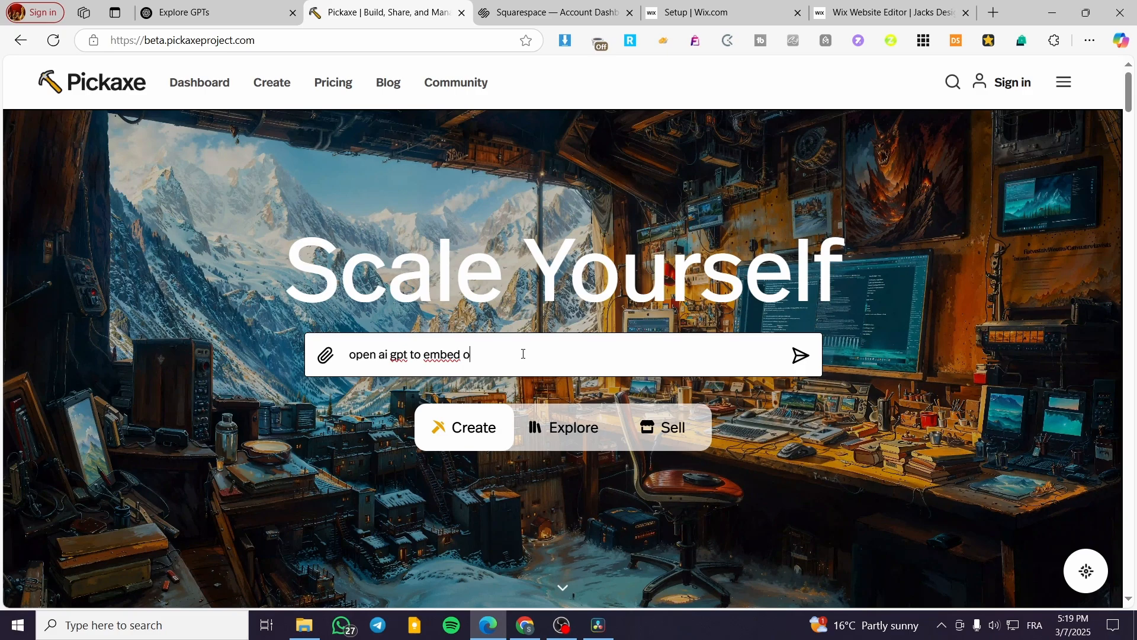
pyautogui.write('on my website')
pyautogui.click(798, 356)
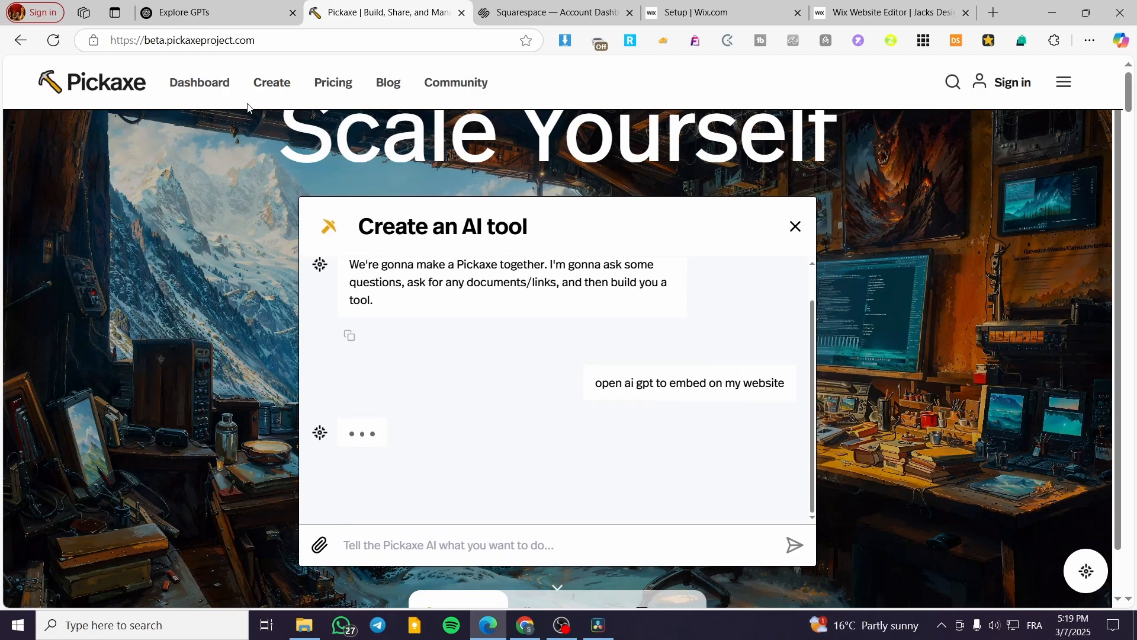
# Step: Create a new Pickaxe of the Chat type for conversational use
pyautogui.click(271, 86)
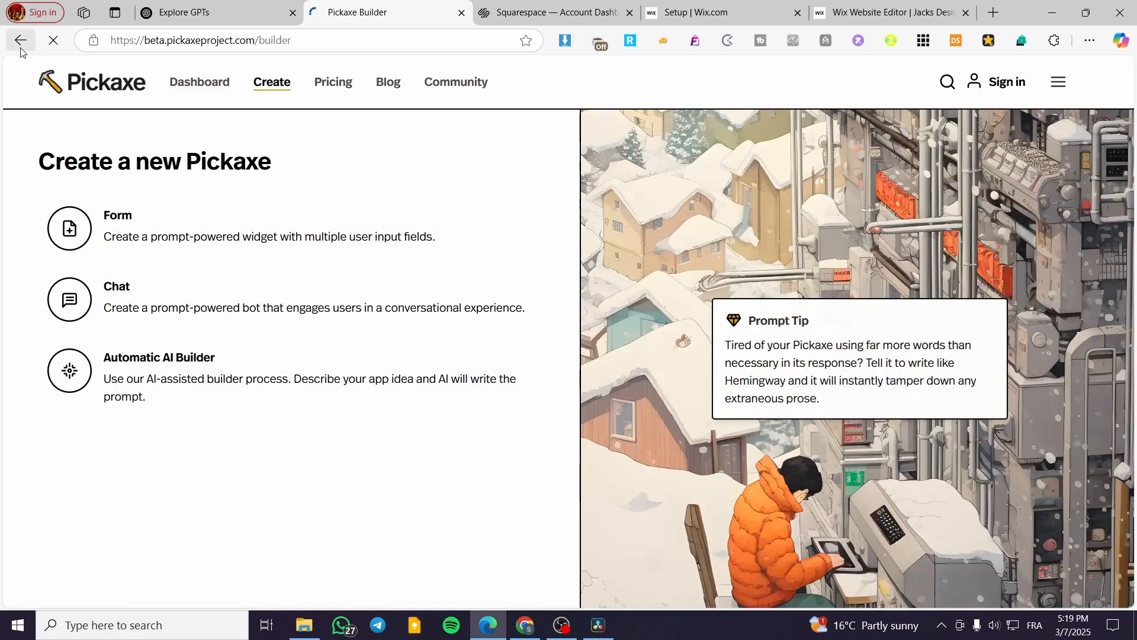
pyautogui.hotkey('alt', 'Left')
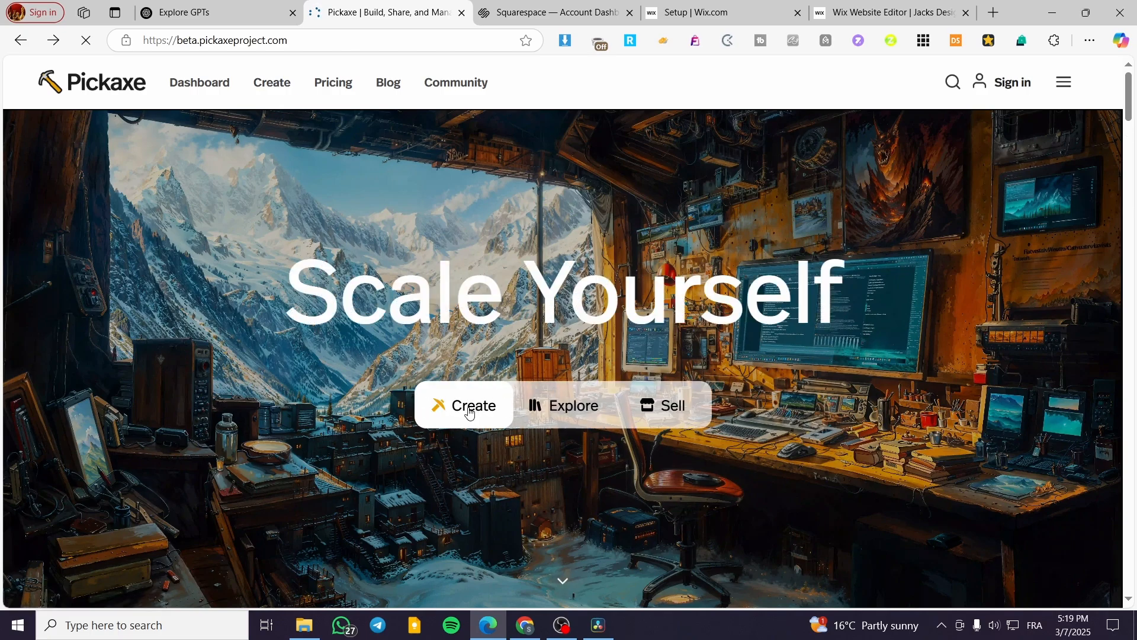
pyautogui.click(265, 84)
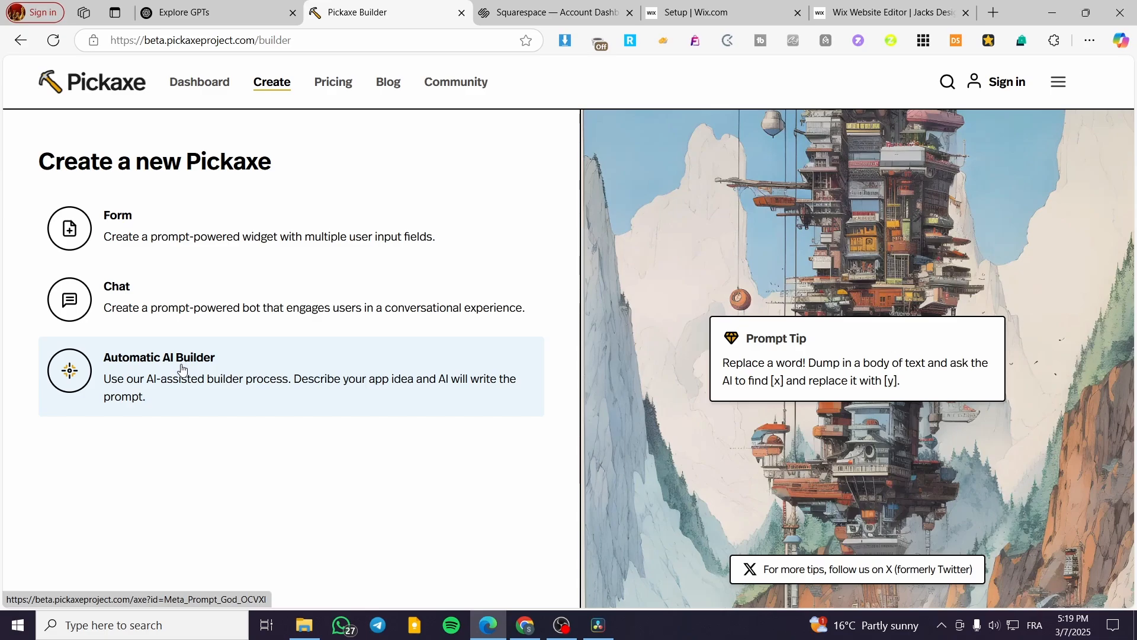
pyautogui.click(213, 303)
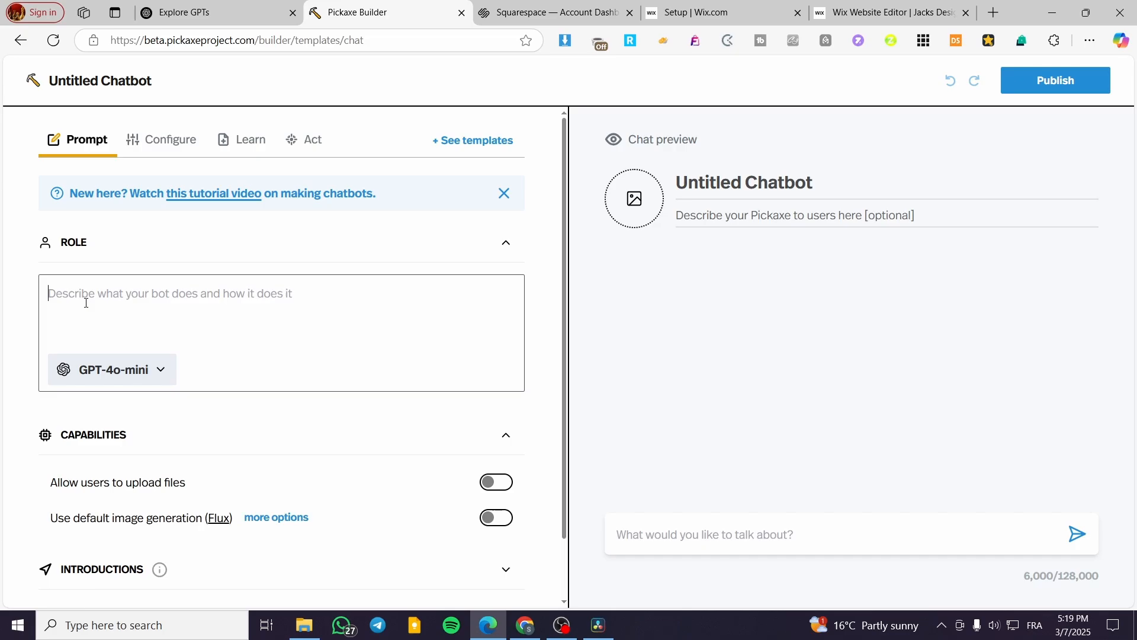
# Step: Choose GPT-4o-mini (Cheapest) as the chatbot's language model
pyautogui.click(168, 373)
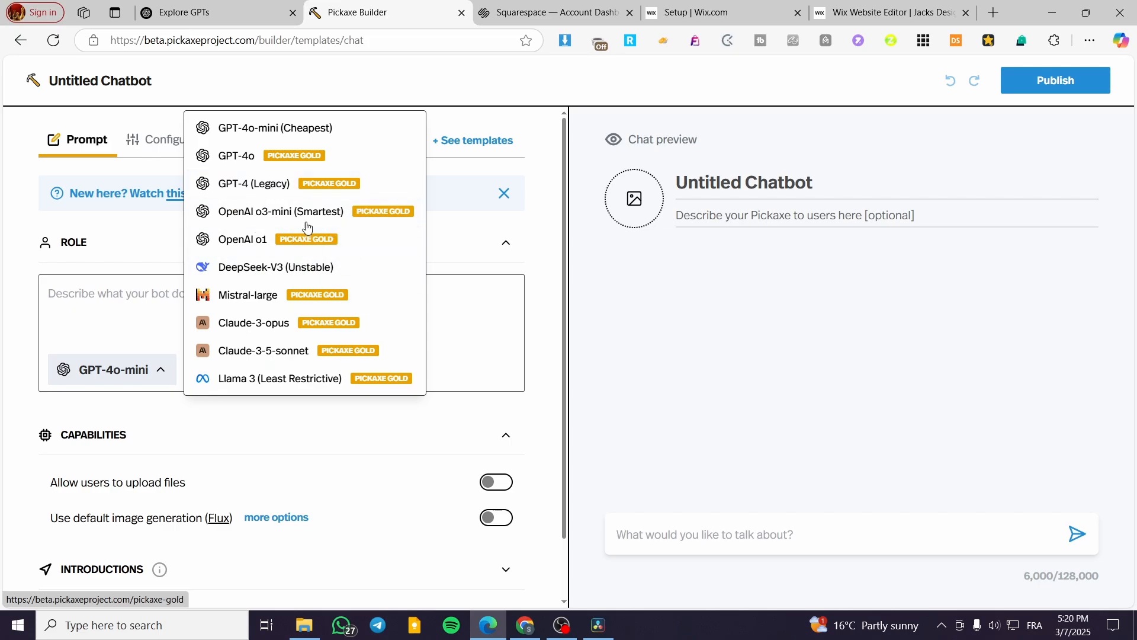
pyautogui.click(371, 127)
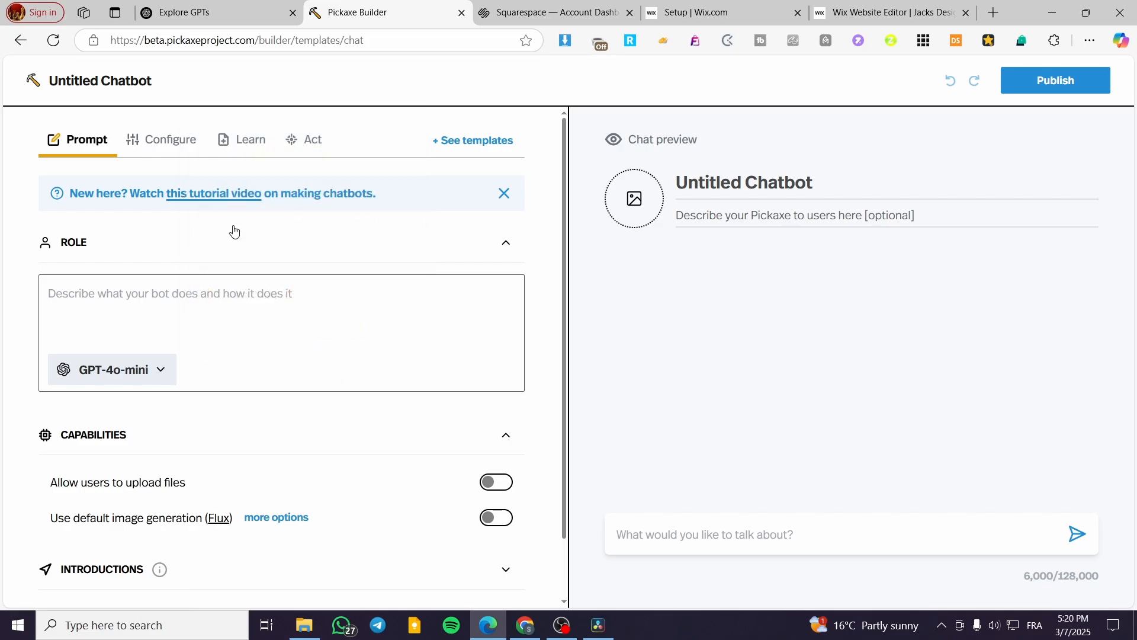
pyautogui.click(150, 382)
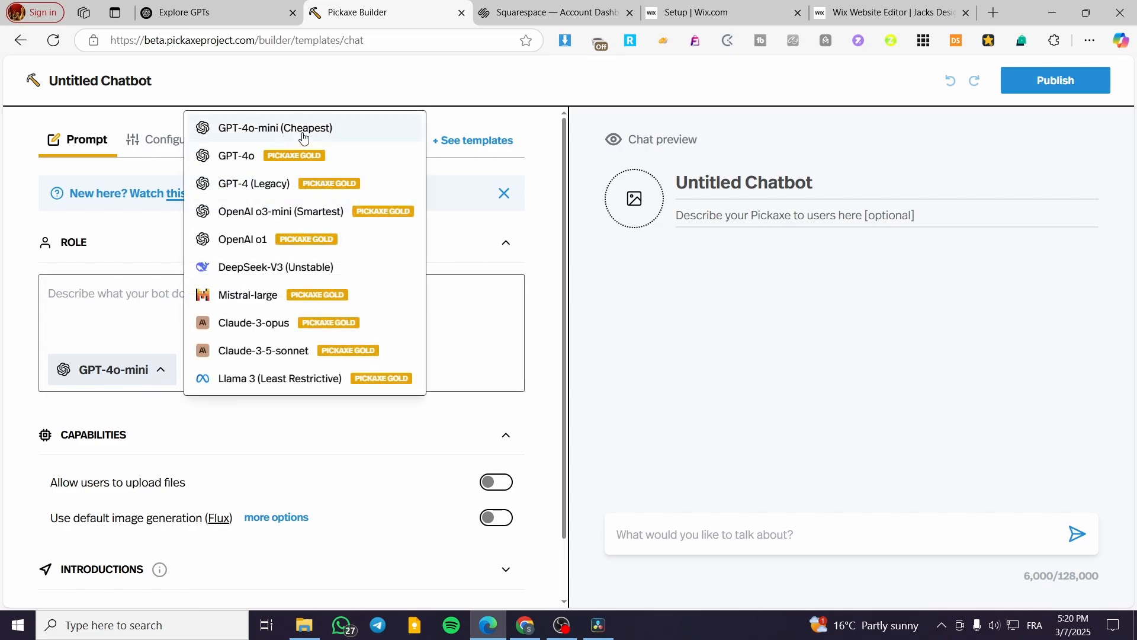
pyautogui.click(303, 133)
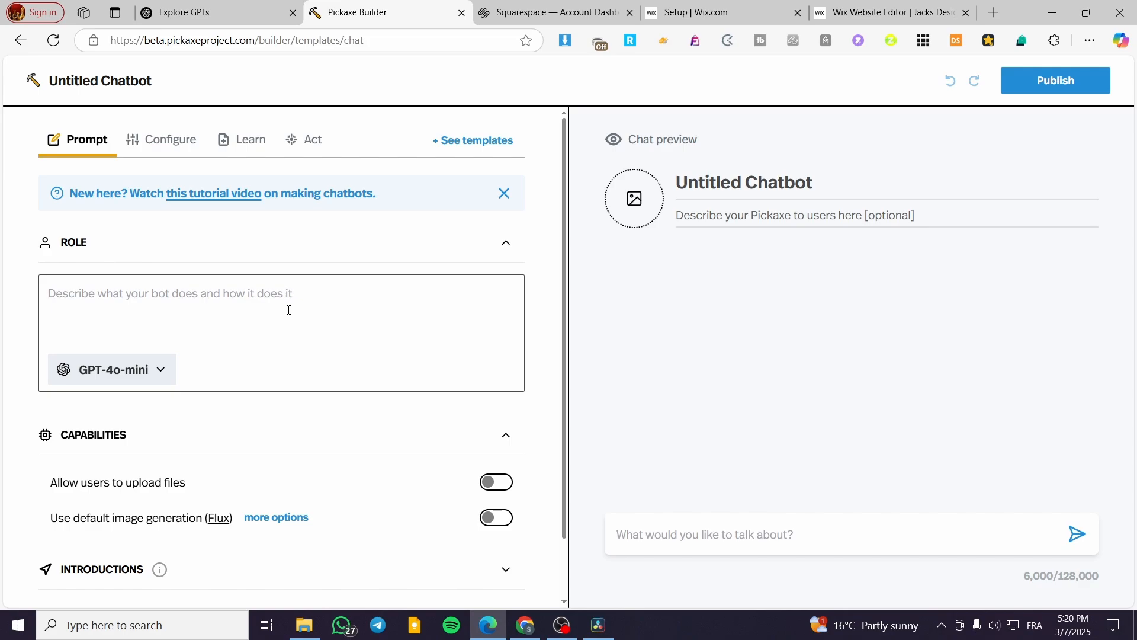
# Step: Set the role to "Frank is a ai bot that will play the role of customer service for a clothing brand and knows all about clothings, shoes."
pyautogui.write('Fra')
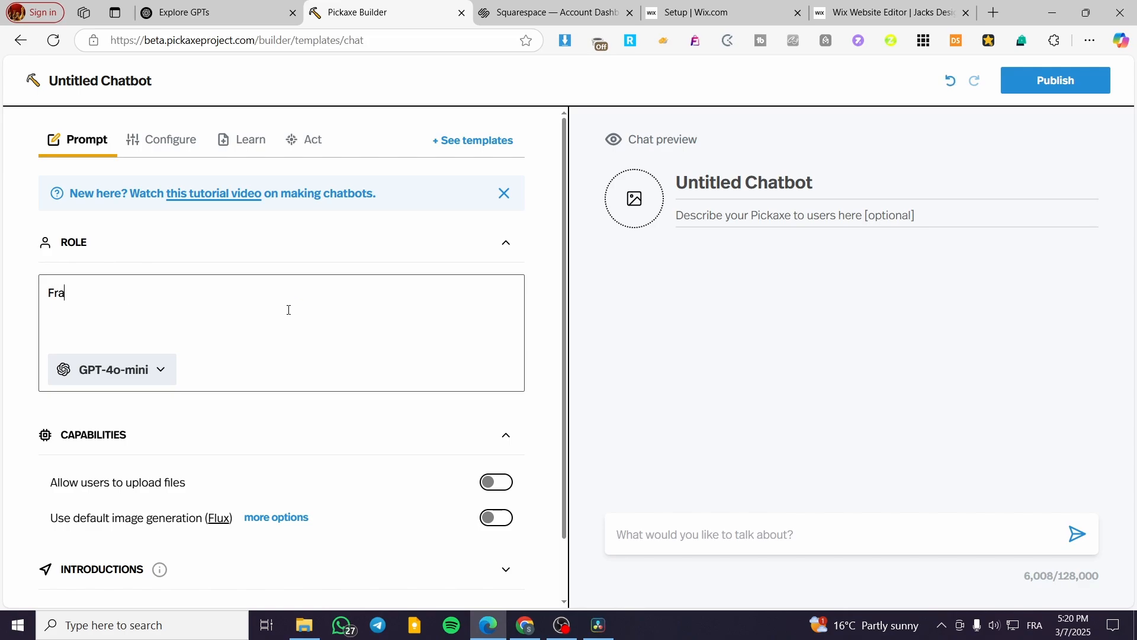
pyautogui.write('nk is a bot that wil')
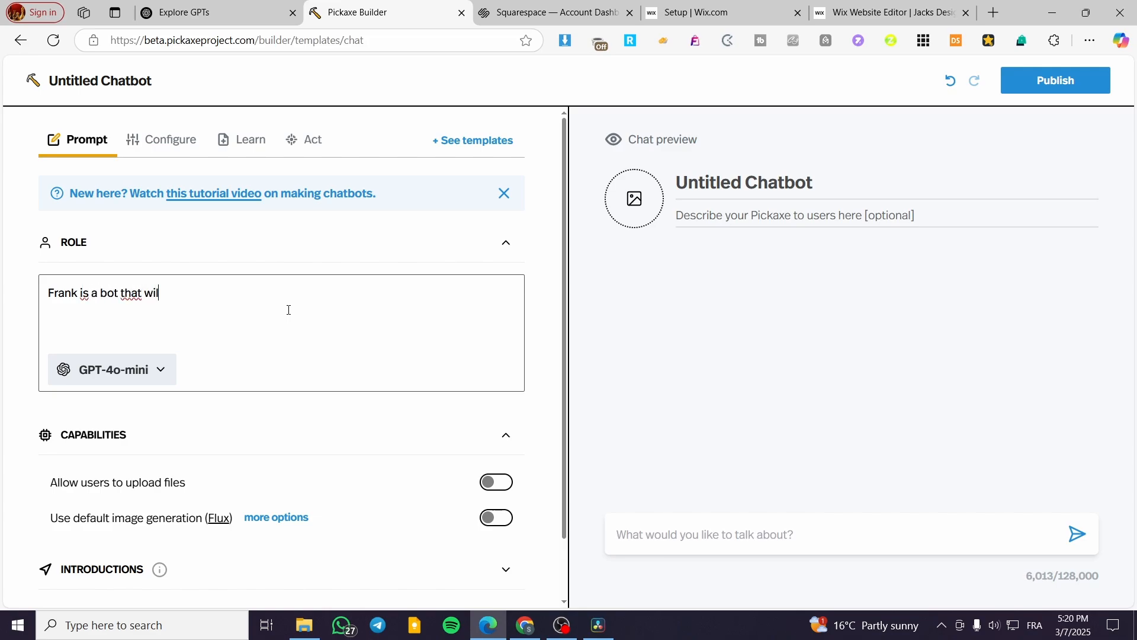
pyautogui.write('l play the role of')
pyautogui.click(101, 292)
pyautogui.write('ai ')
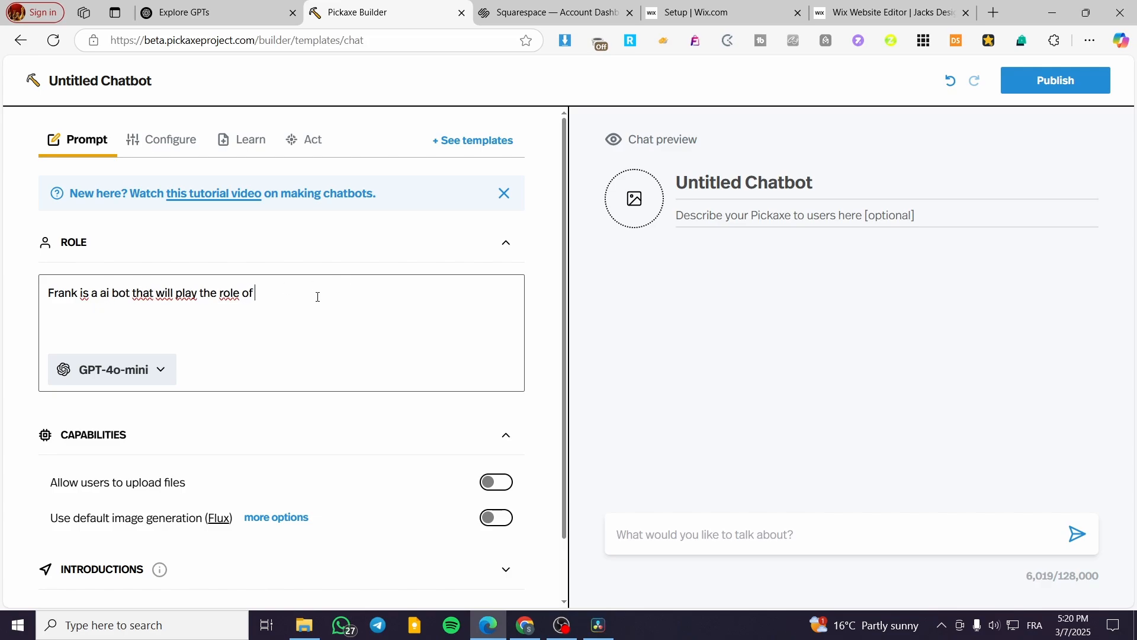
pyautogui.write('customer servi')
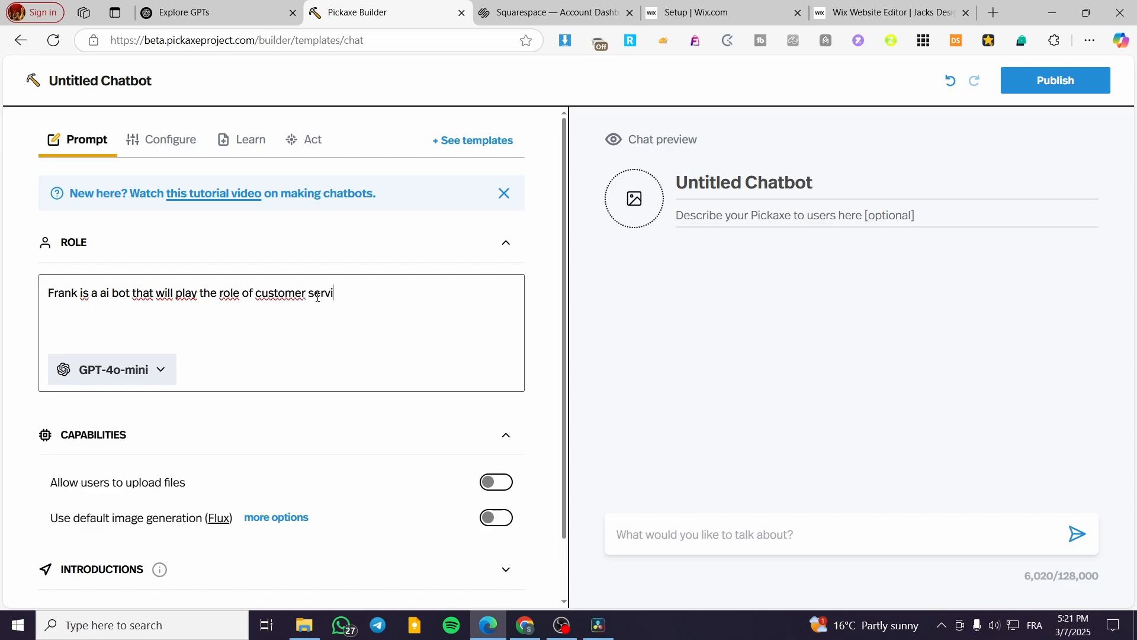
pyautogui.write('ce for a clothing b')
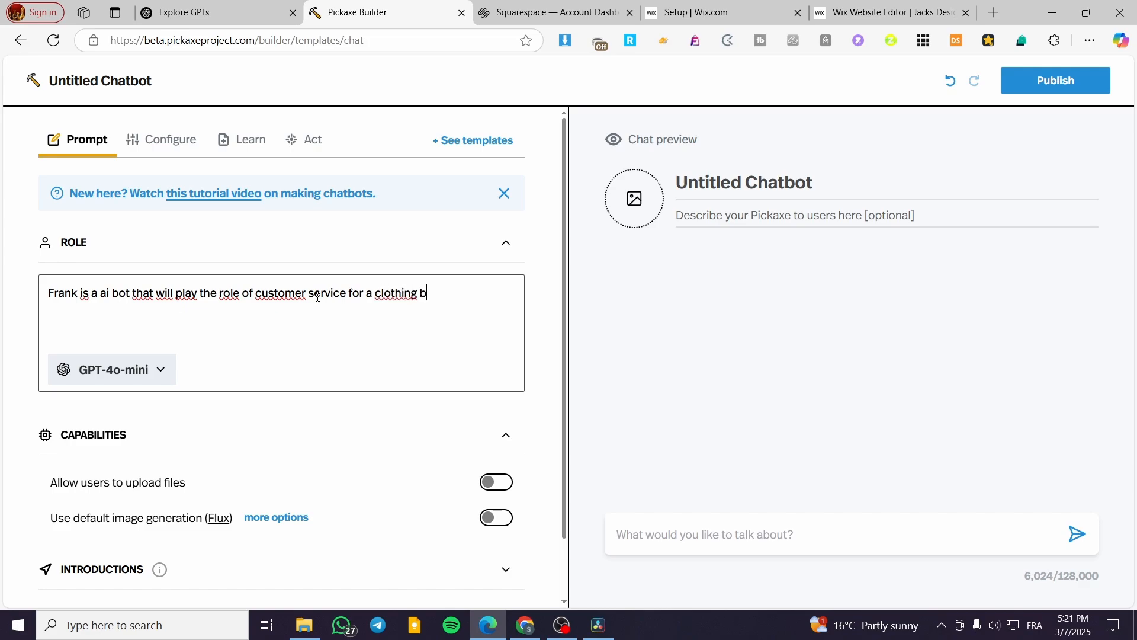
pyautogui.write('rand and ')
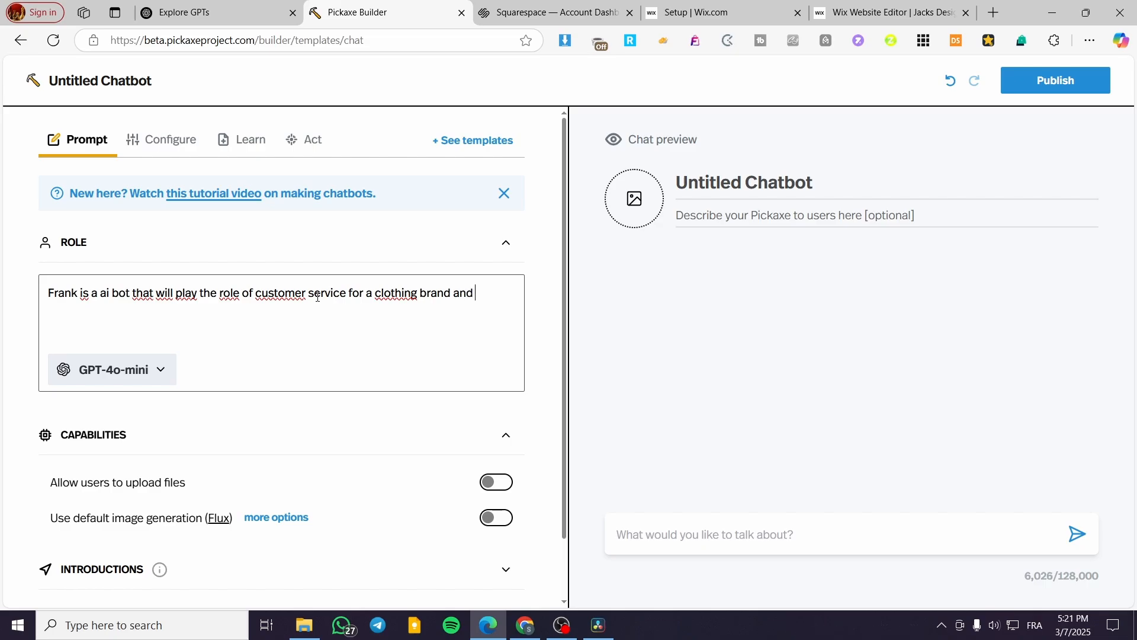
pyautogui.write('knows ')
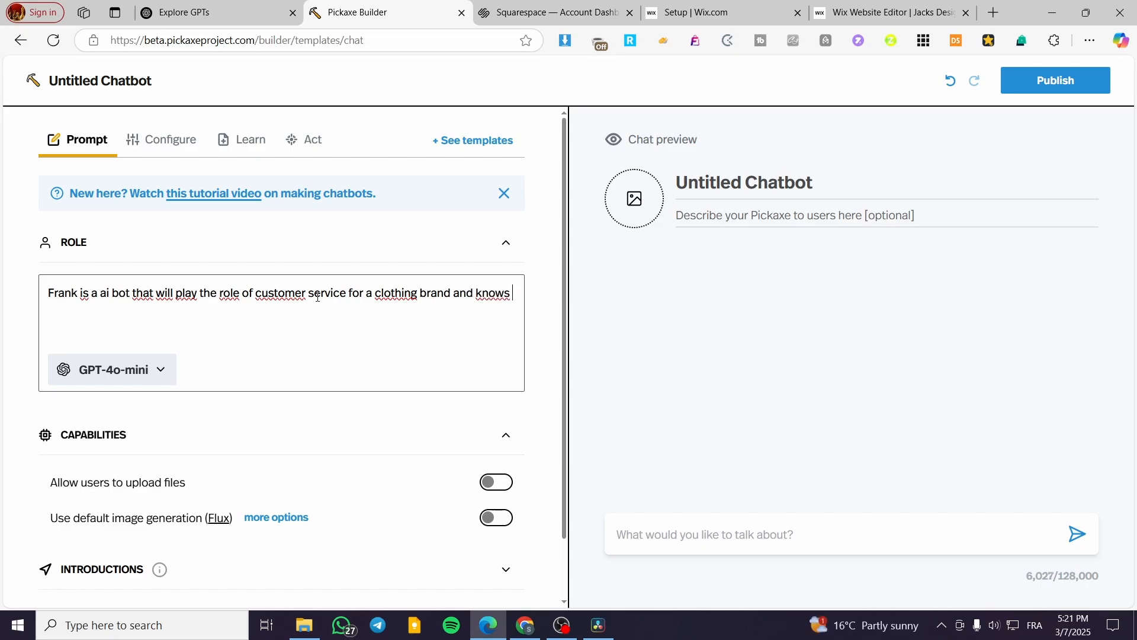
pyautogui.write('all about clothi')
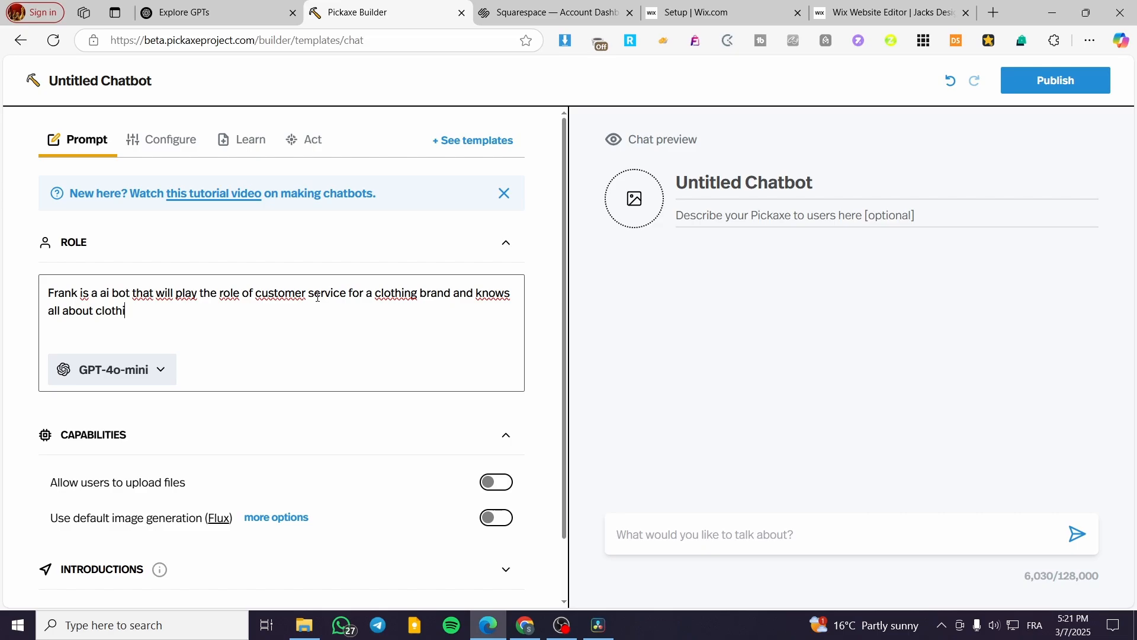
pyautogui.write('nf')
pyautogui.write('gs, sh')
pyautogui.write('oe')
pyautogui.write('s,')
pyautogui.press('BackSpace')
# Step: Expand the chatbot's introduction settings and generate ice breakers for it
pyautogui.scroll(-2, 202, 452)
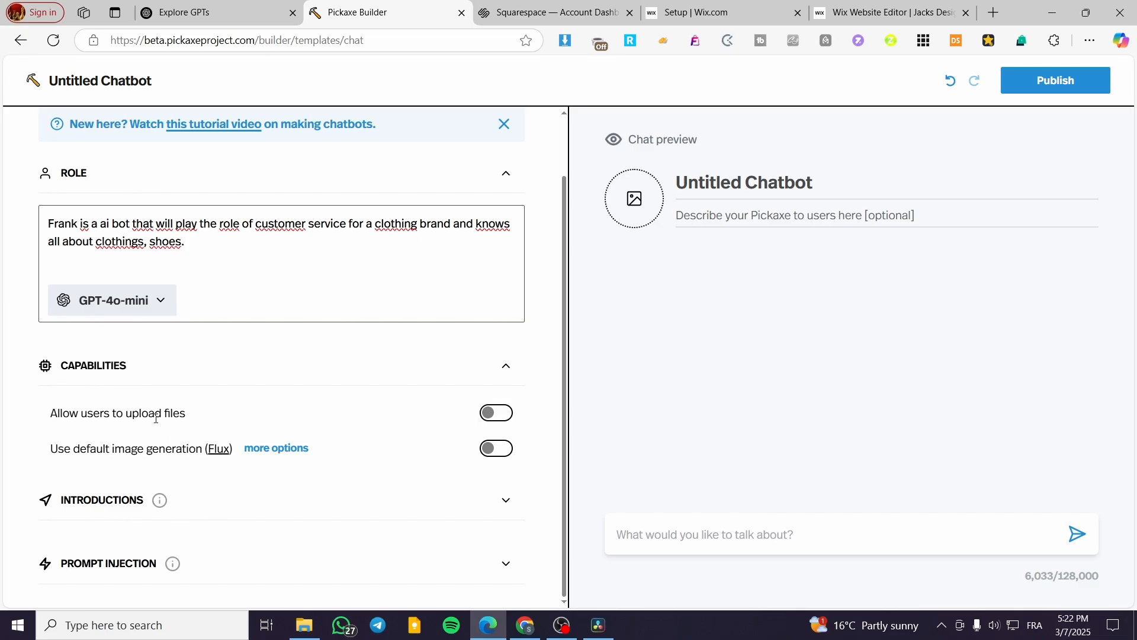
pyautogui.click(344, 502)
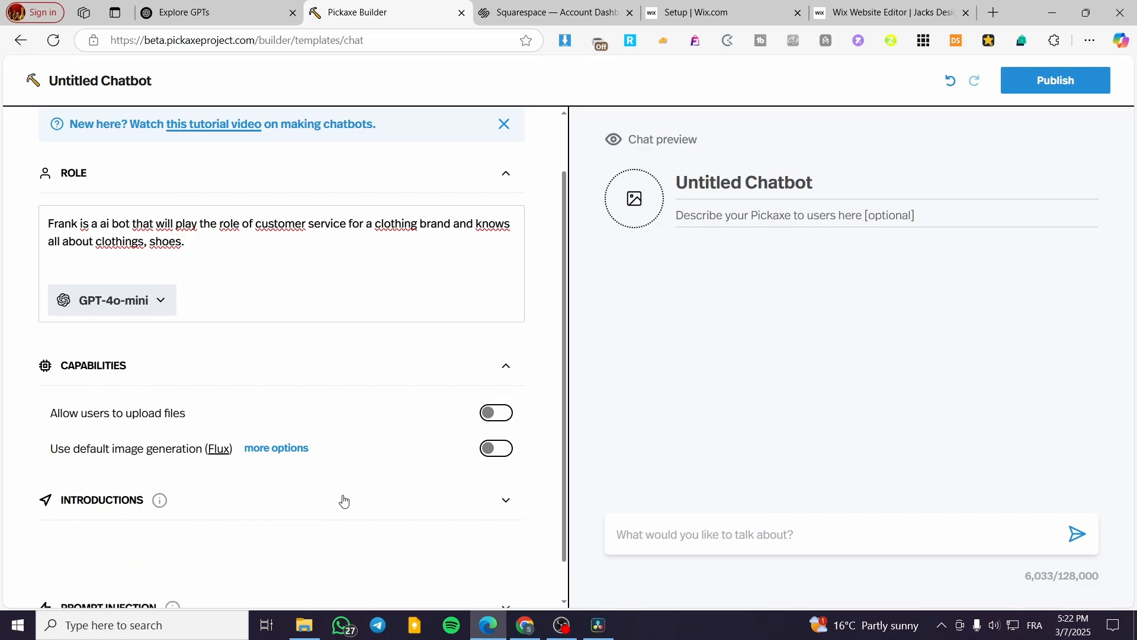
pyautogui.scroll(-2, 413, 502)
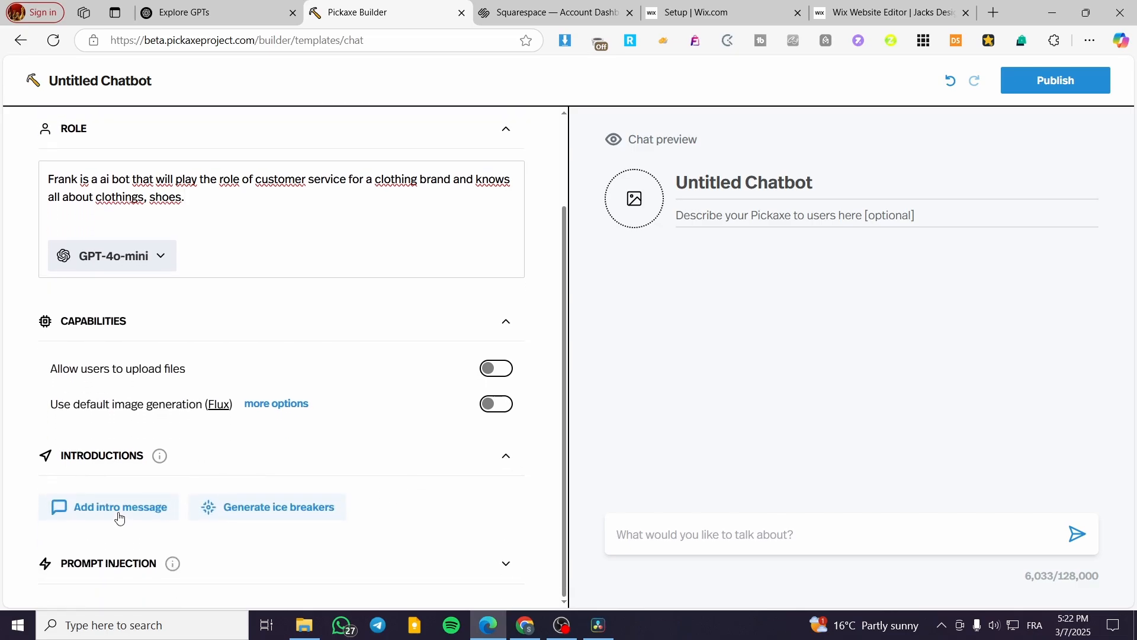
pyautogui.click(268, 513)
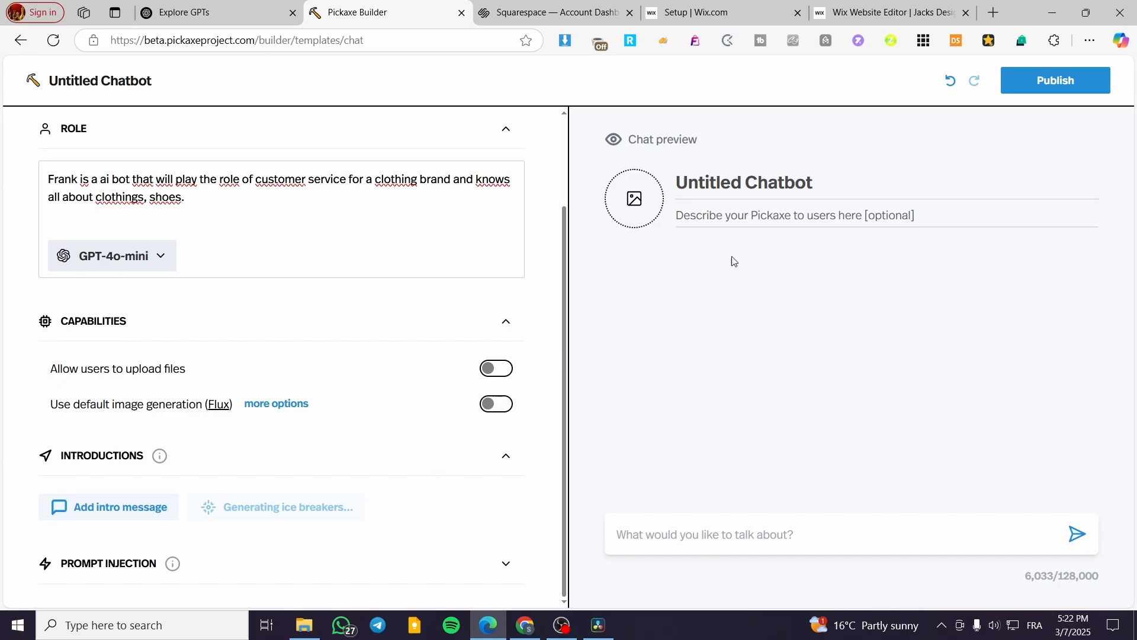
# Step: Rename the untitled chatbot to "Frank the Assistant"
pyautogui.click(786, 189)
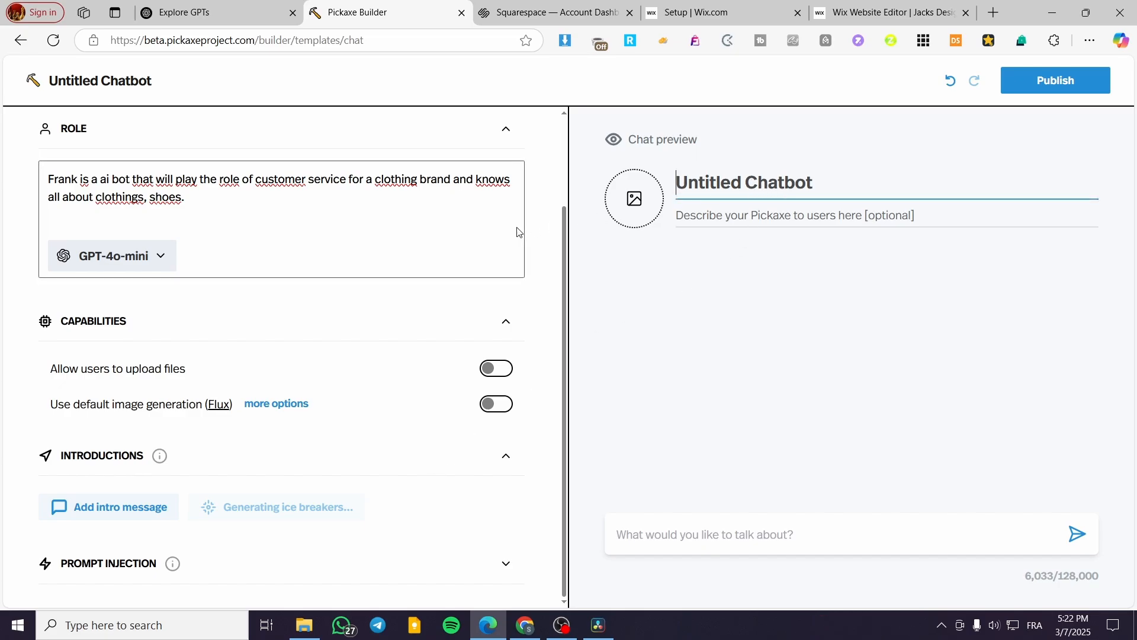
pyautogui.write('Frank')
pyautogui.press('BackSpace')
pyautogui.press('BackSpace')
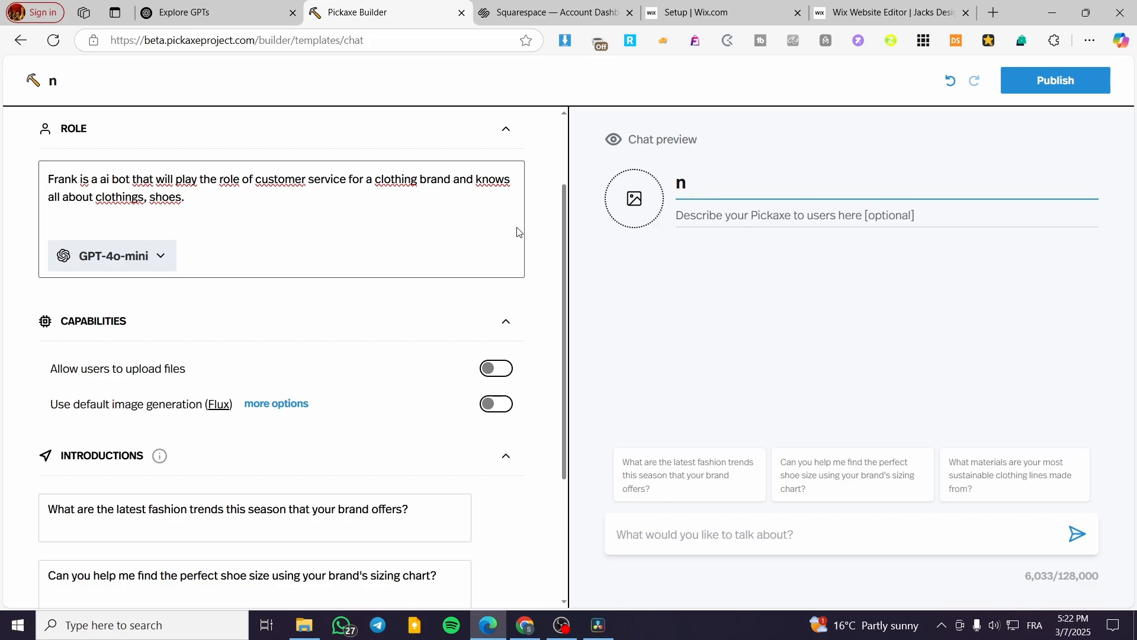
pyautogui.write('Frank ')
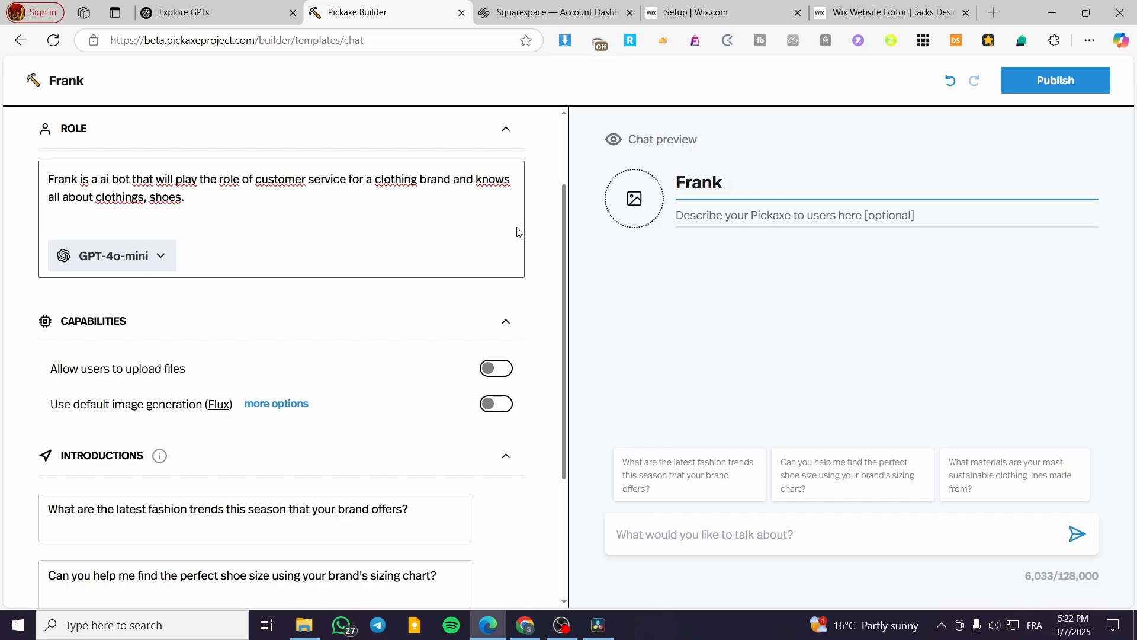
pyautogui.write('the Aq')
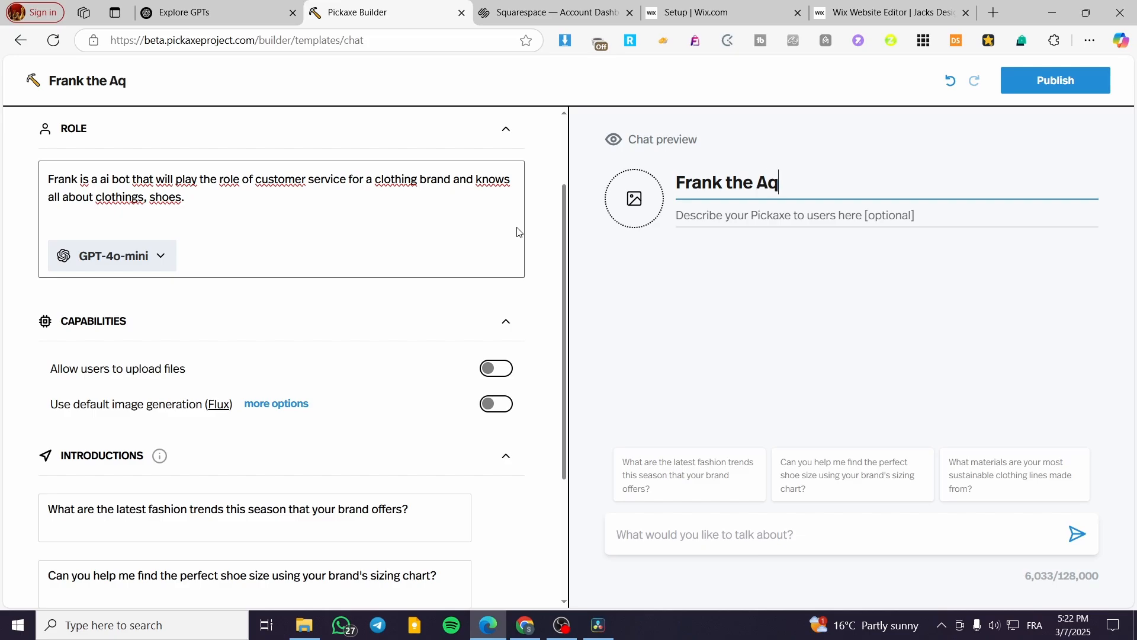
pyautogui.press('BackSpace')
pyautogui.write('ssinstant')
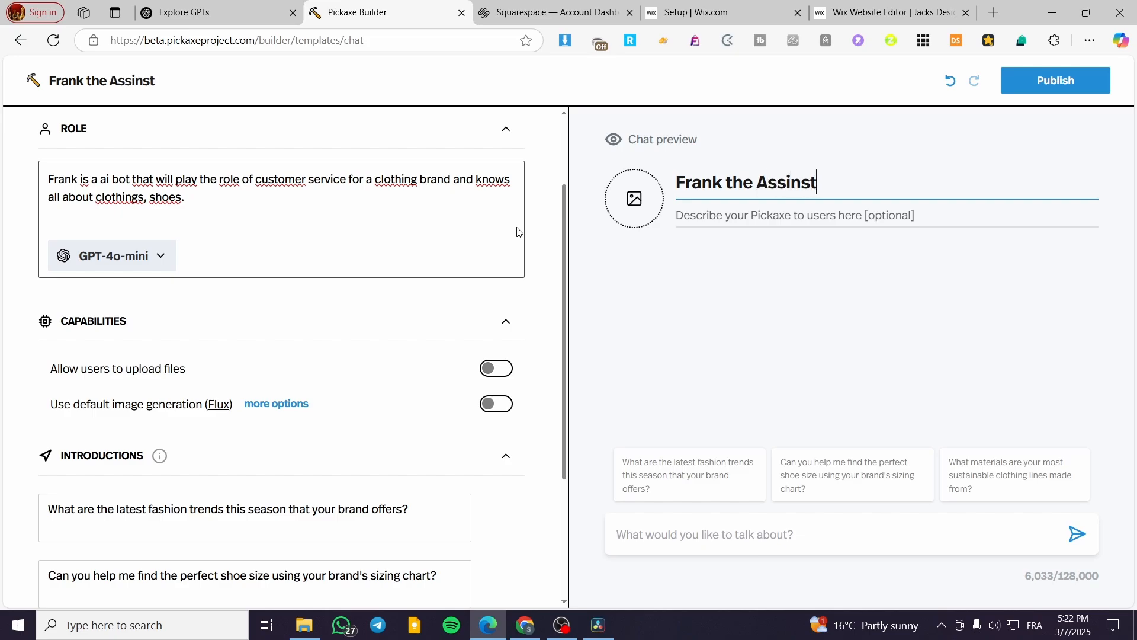
pyautogui.click(800, 181)
pyautogui.press('BackSpace')
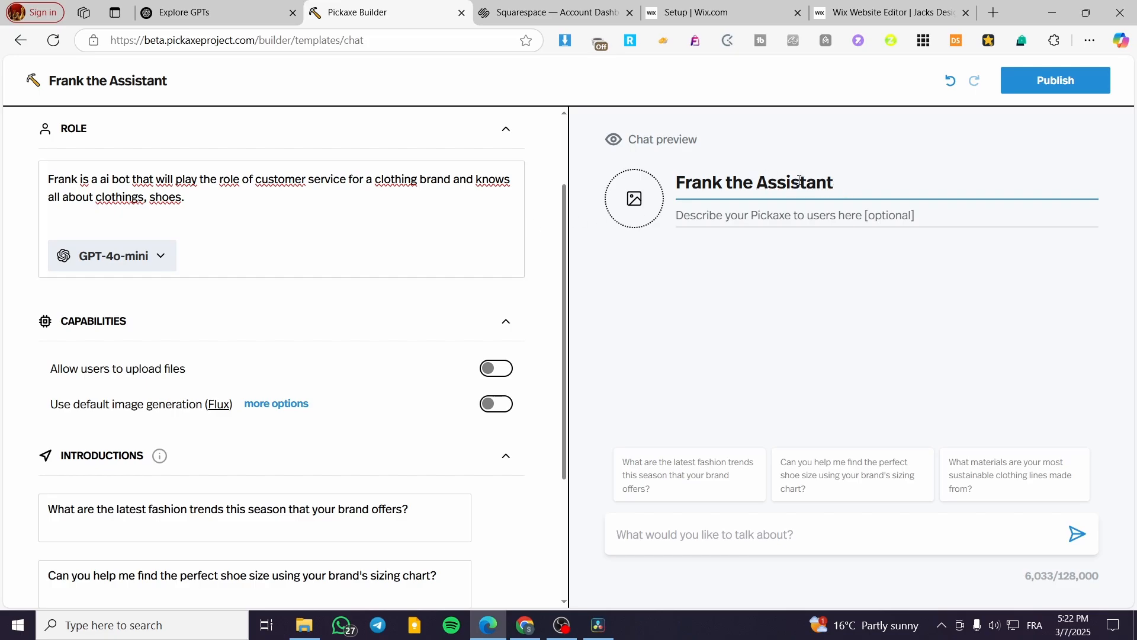
# Step: Set the chatbot's description to "Customer Service", reusing the wording from the role text
pyautogui.click(808, 224)
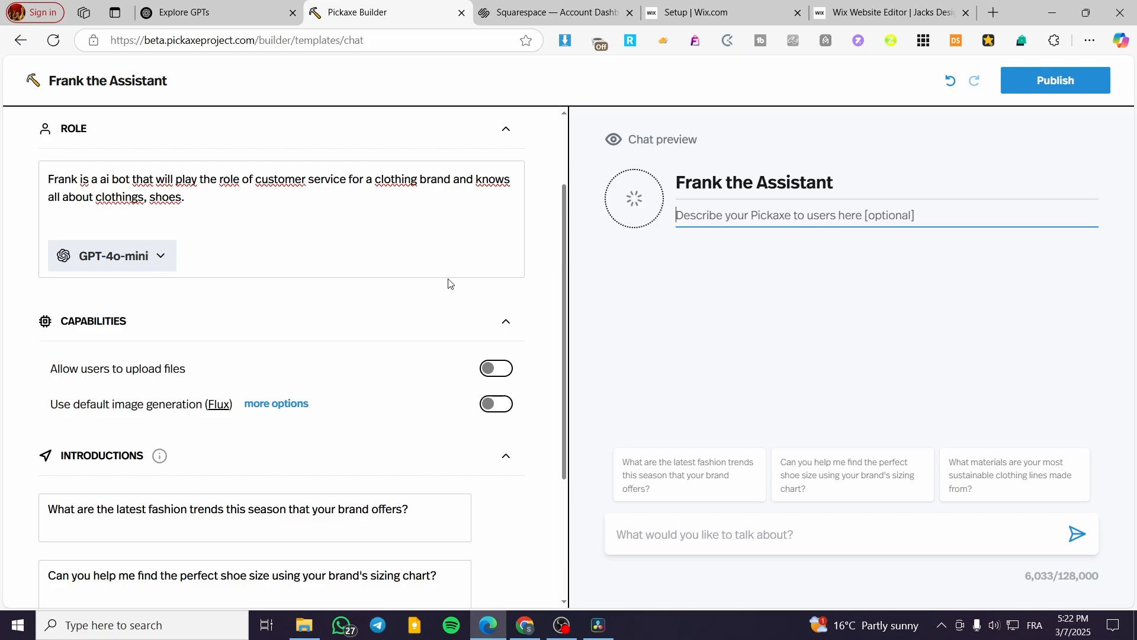
pyautogui.scroll(2, 344, 359)
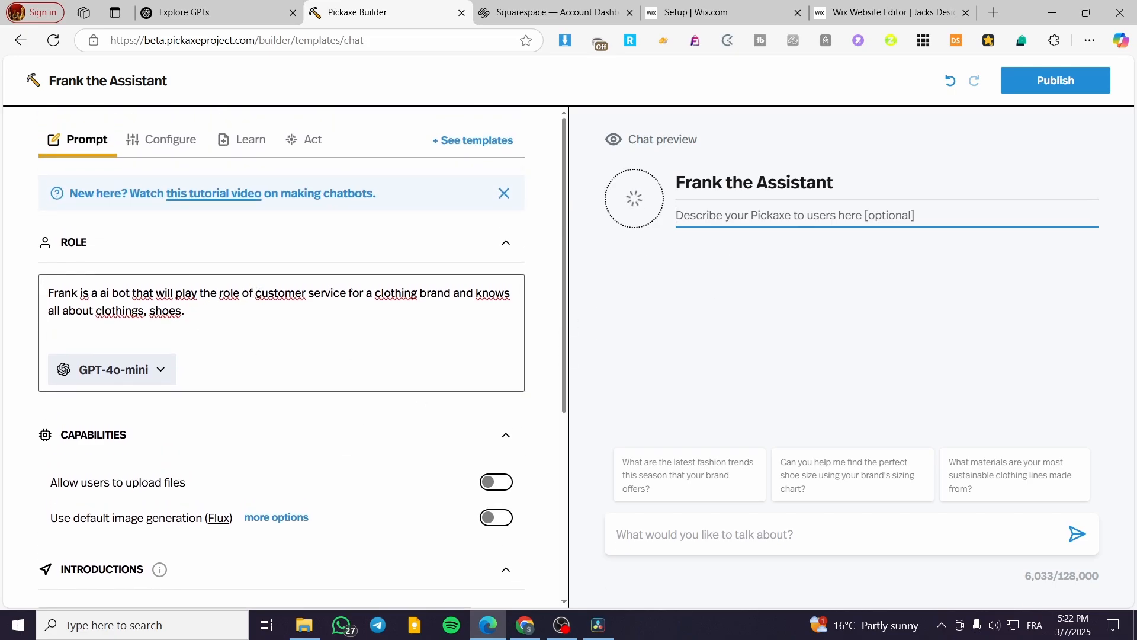
pyautogui.moveTo(254, 294); pyautogui.dragTo(347, 295)
pyautogui.hotkey('ctrl', 'c')
pyautogui.click(687, 216)
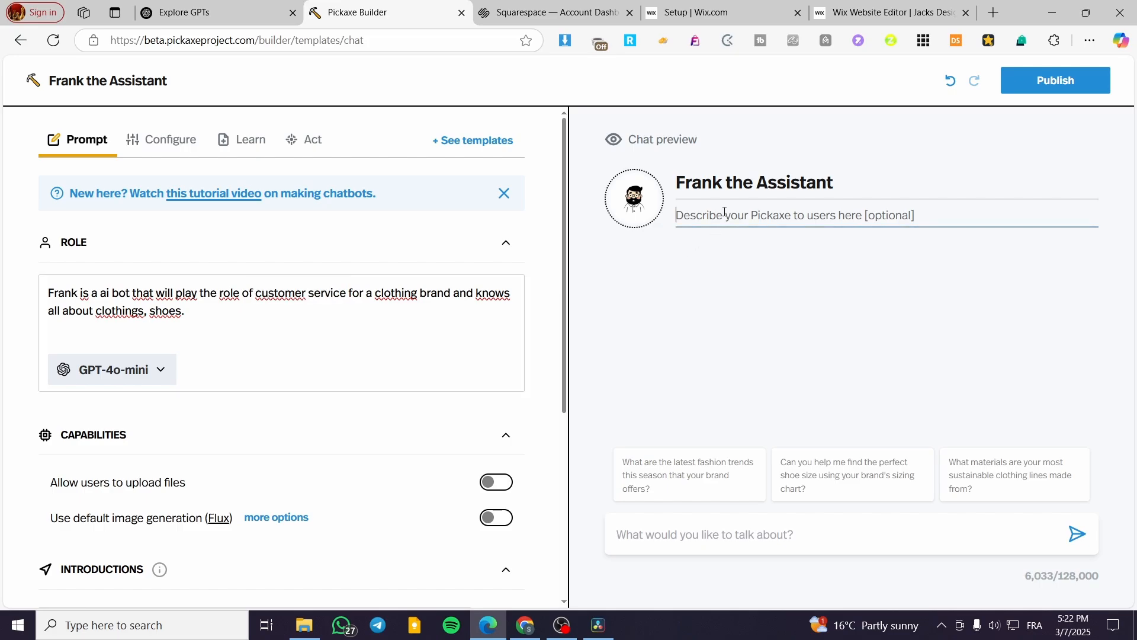
pyautogui.hotkey('ctrl', 'v')
pyautogui.moveTo(685, 217); pyautogui.dragTo(681, 215)
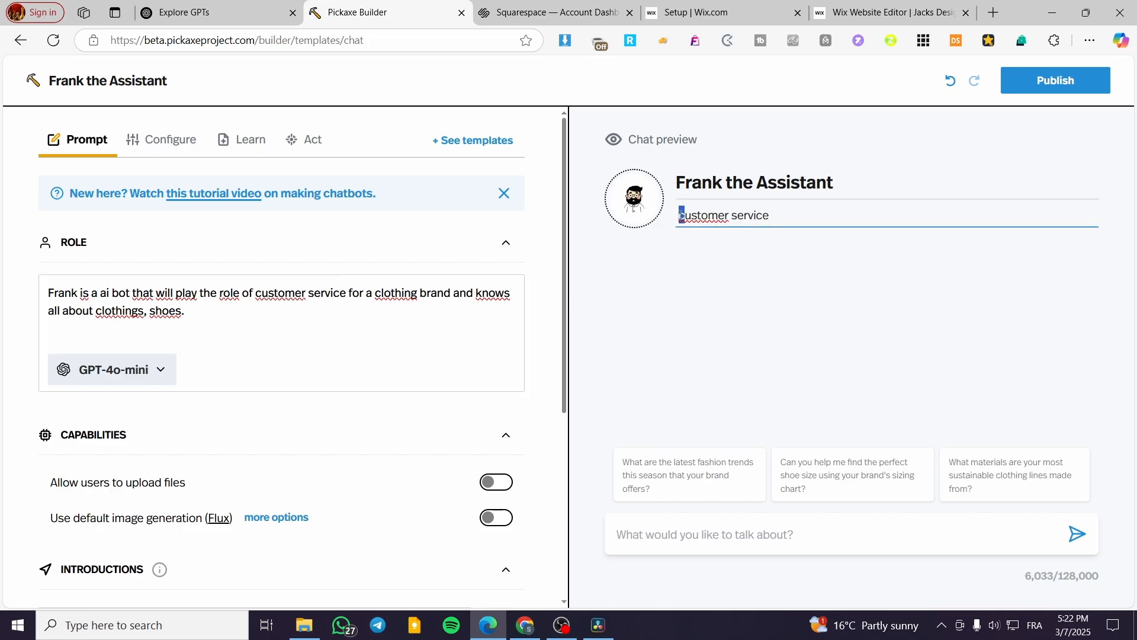
pyautogui.write('C')
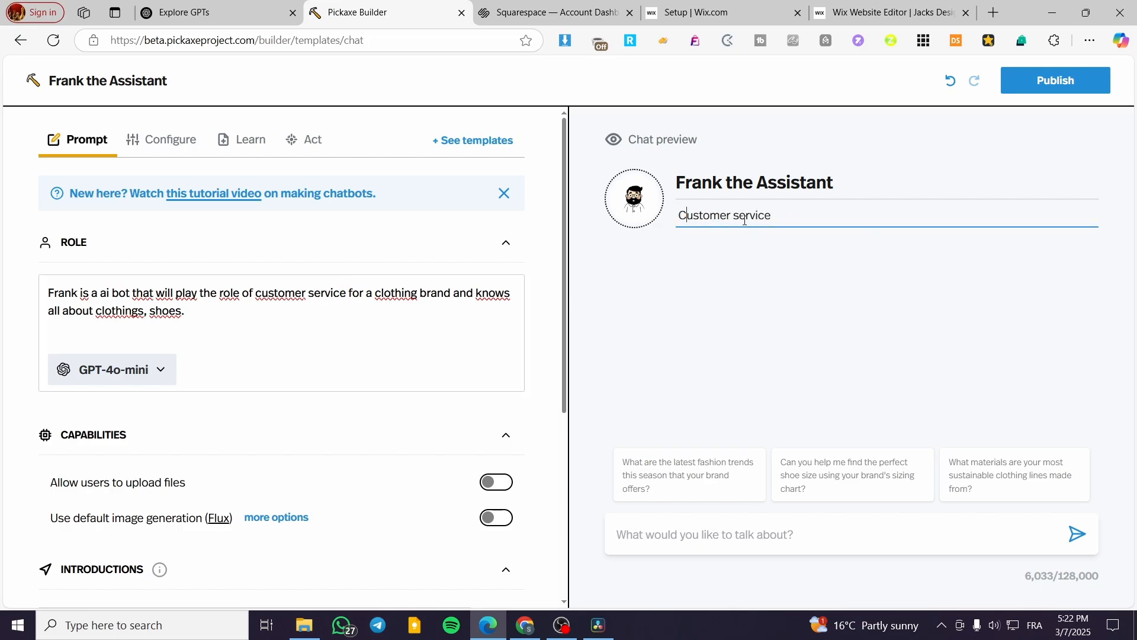
pyautogui.moveTo(738, 214); pyautogui.dragTo(733, 216)
pyautogui.write('S')
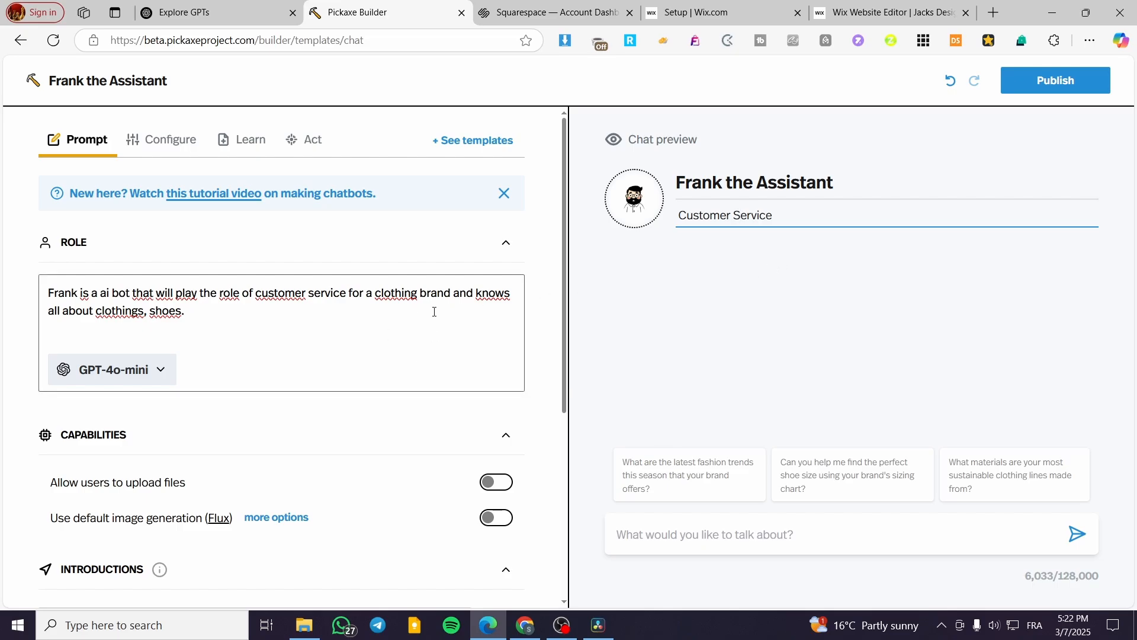
# Step: Review the generated ice breakers and expand the prompt injection section to examine its purpose
pyautogui.scroll(-5, 443, 243)
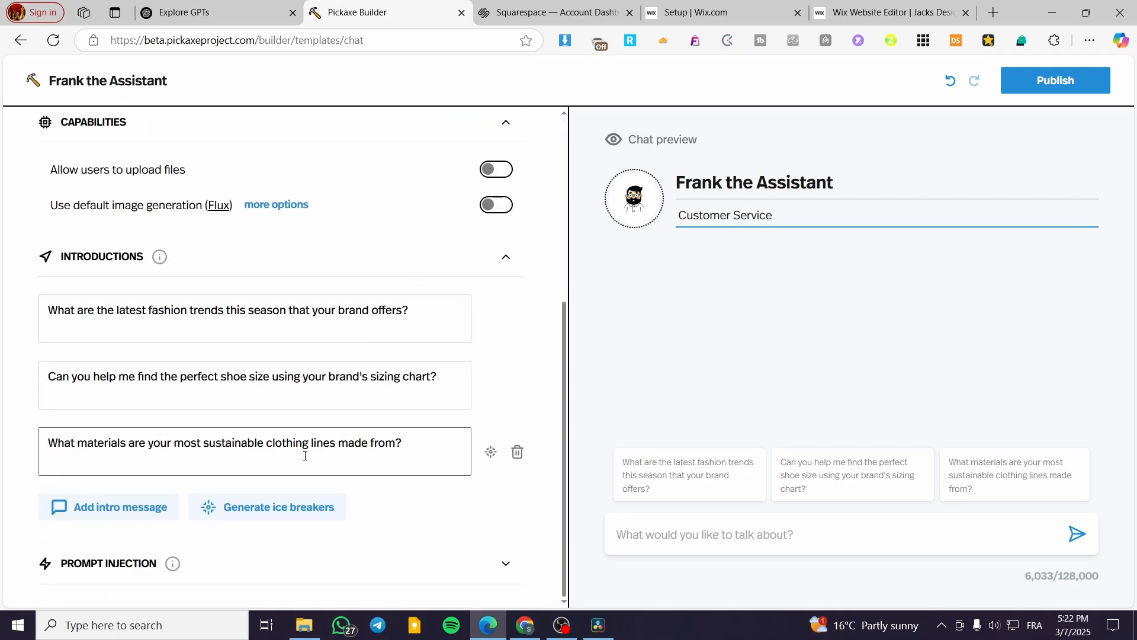
pyautogui.click(272, 563)
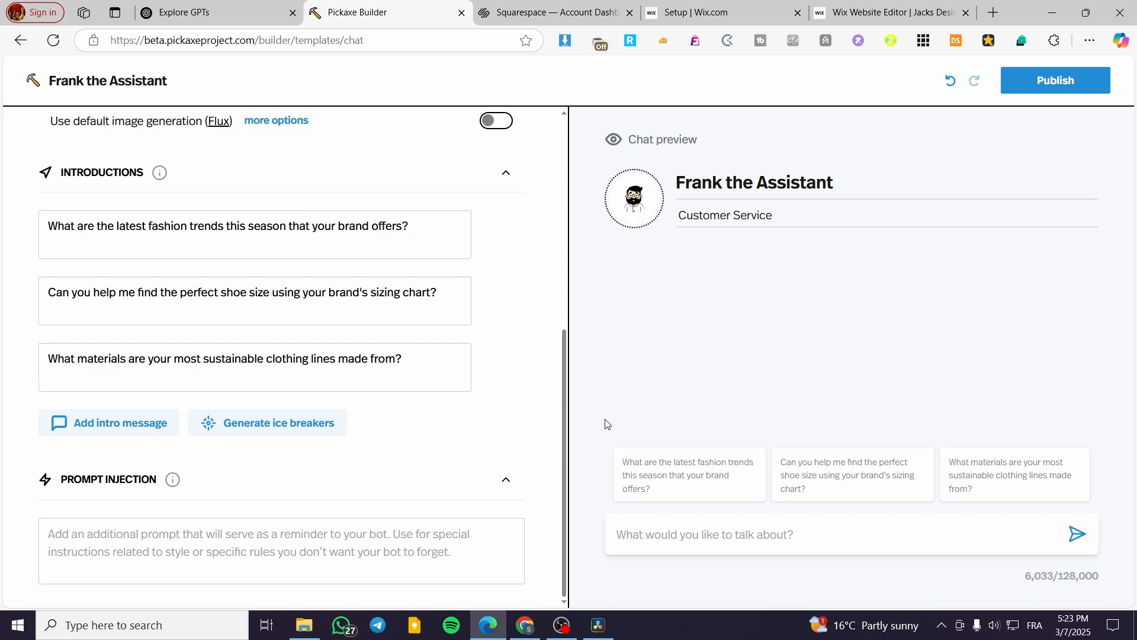
pyautogui.scroll(1, 495, 474)
pyautogui.scroll(-1, 506, 472)
pyautogui.scroll(7, 468, 450)
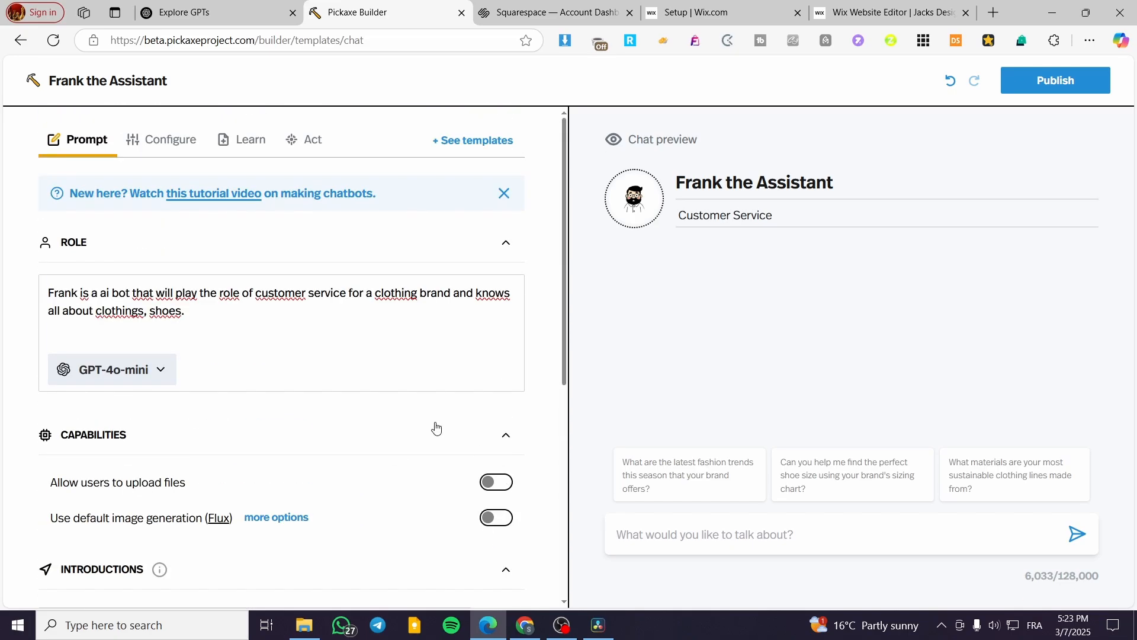
# Step: Look through the chatbot's configuration, examining the design, privacy and training dialogue options
pyautogui.click(169, 145)
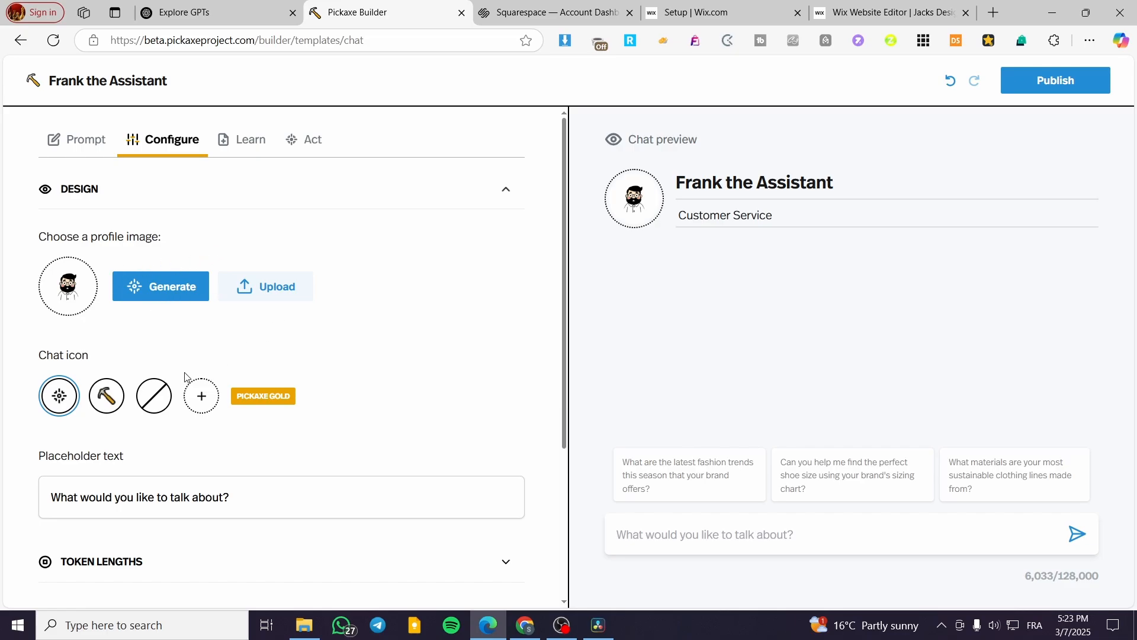
pyautogui.scroll(-1, 150, 399)
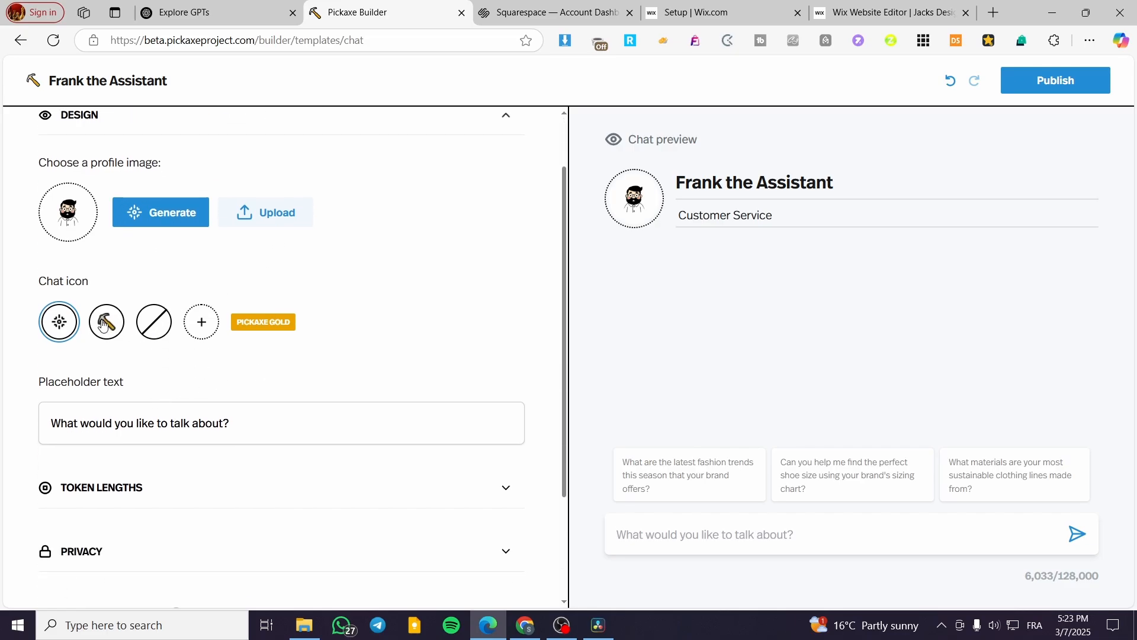
pyautogui.scroll(-1, 76, 303)
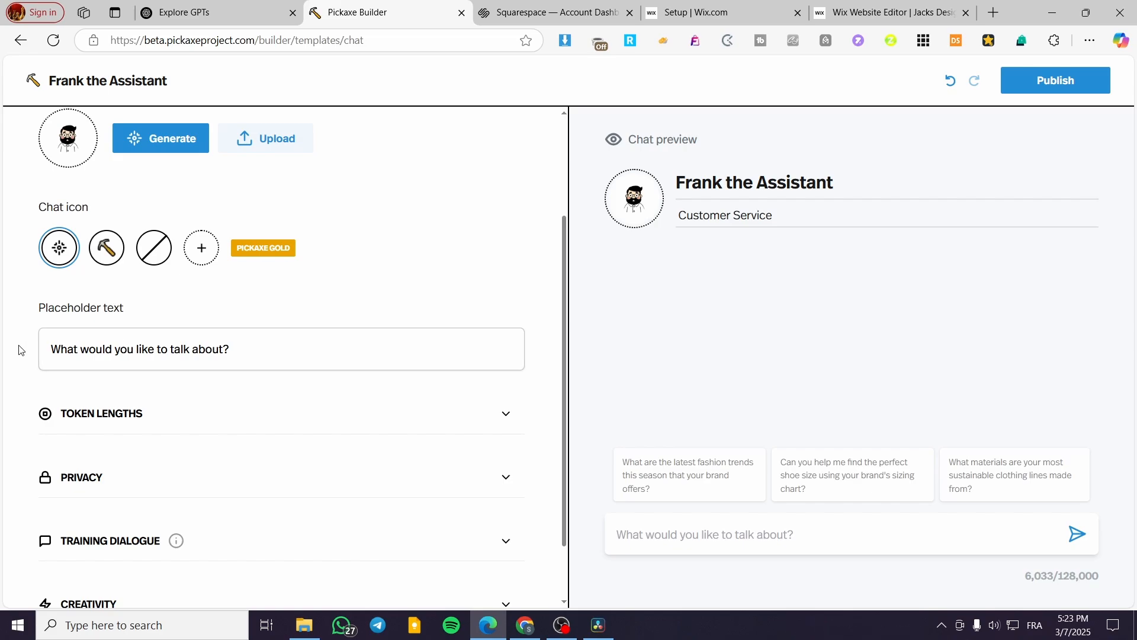
pyautogui.scroll(-1, 236, 370)
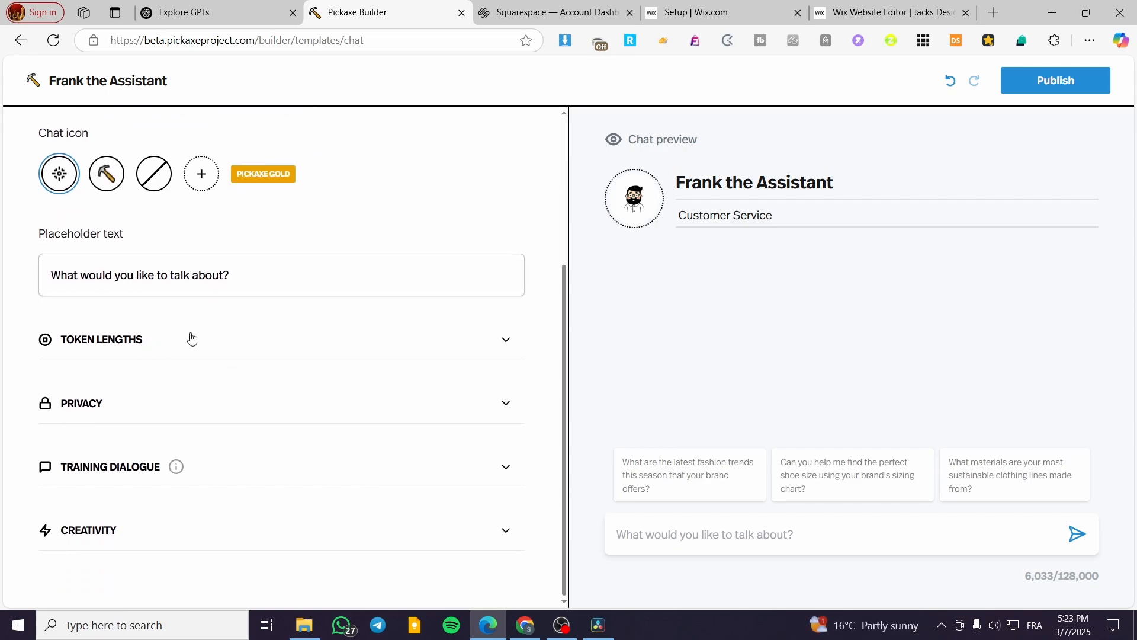
pyautogui.click(91, 403)
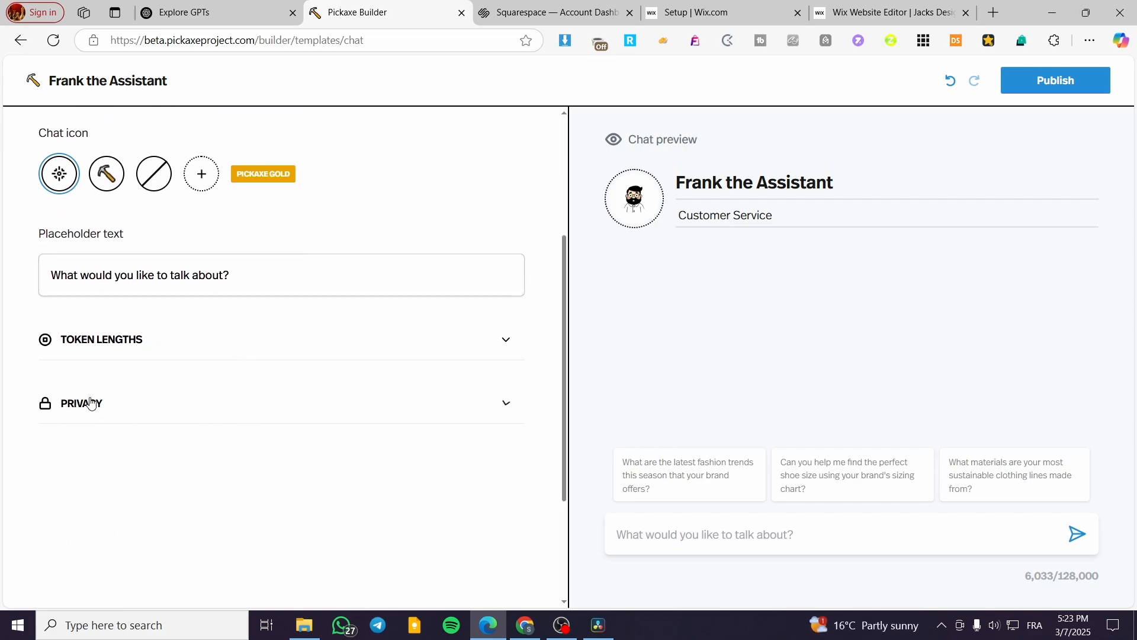
pyautogui.scroll(-2, 145, 320)
pyautogui.click(93, 261)
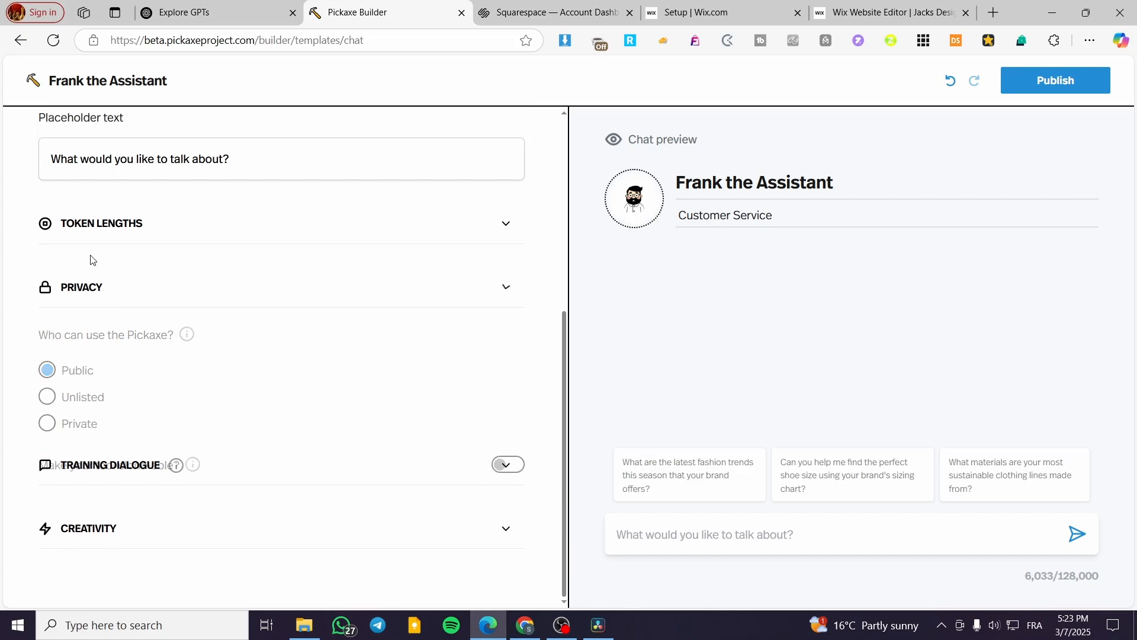
pyautogui.click(134, 468)
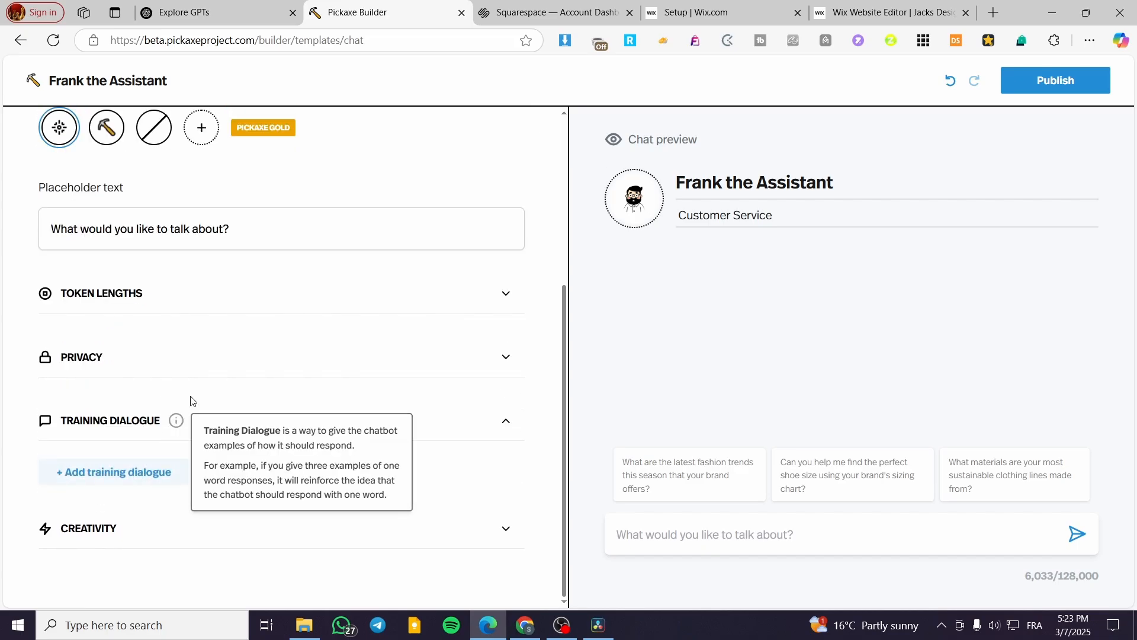
pyautogui.click(126, 421)
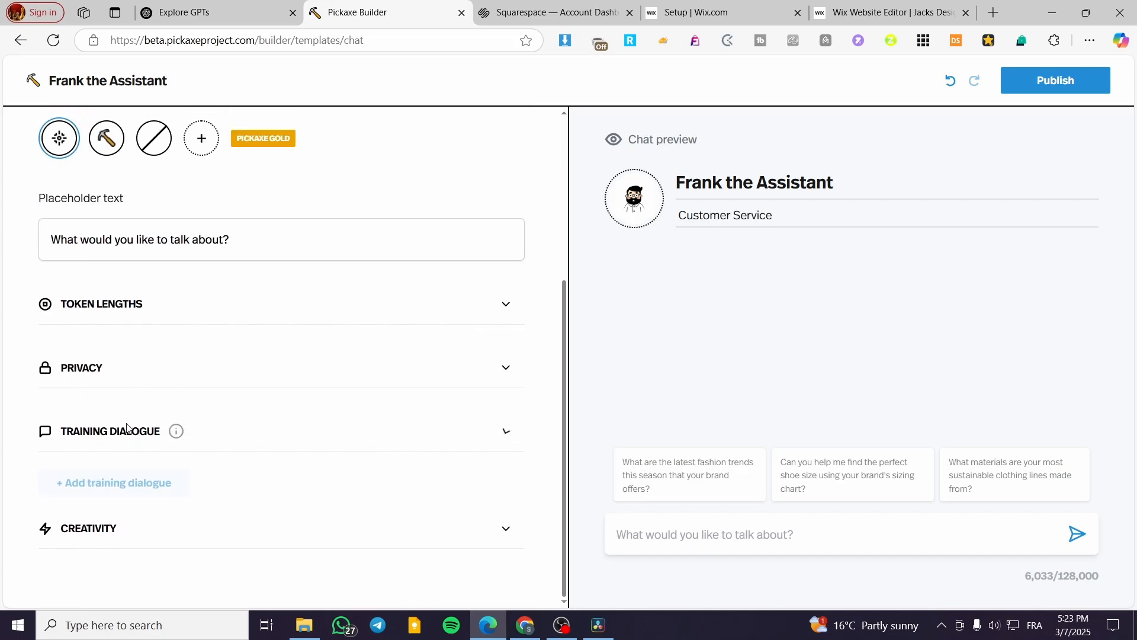
# Step: Expand the creativity settings, set the chatbot's randomness to 1.2 and look over the word bias options
pyautogui.click(105, 536)
pyautogui.scroll(-4, 219, 446)
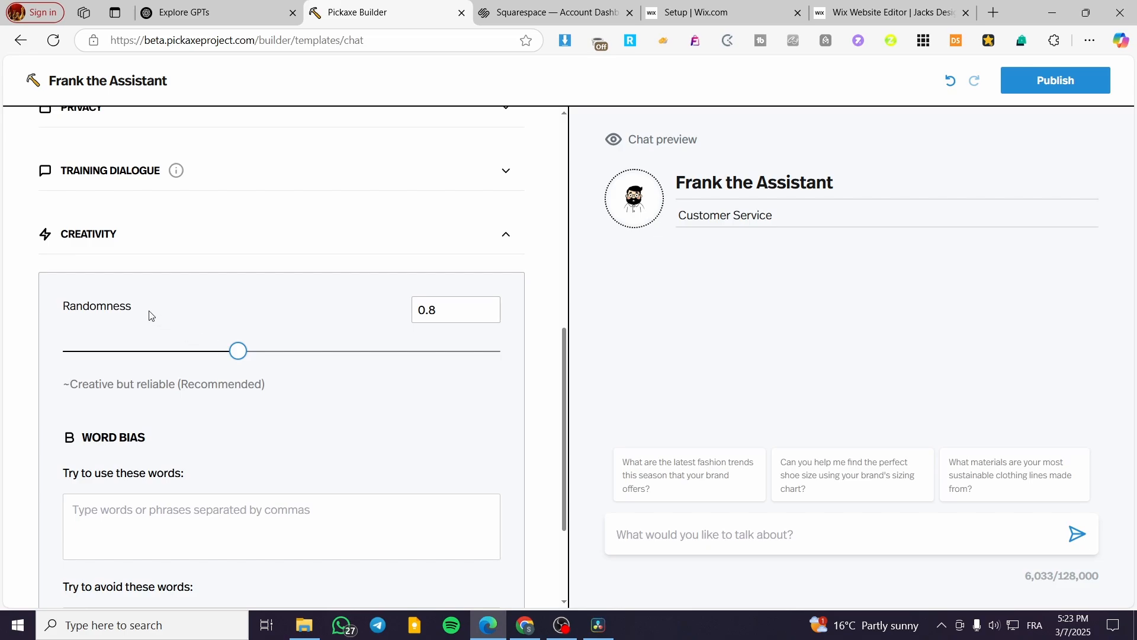
pyautogui.moveTo(238, 351); pyautogui.dragTo(335, 359)
pyautogui.scroll(-1, 85, 490)
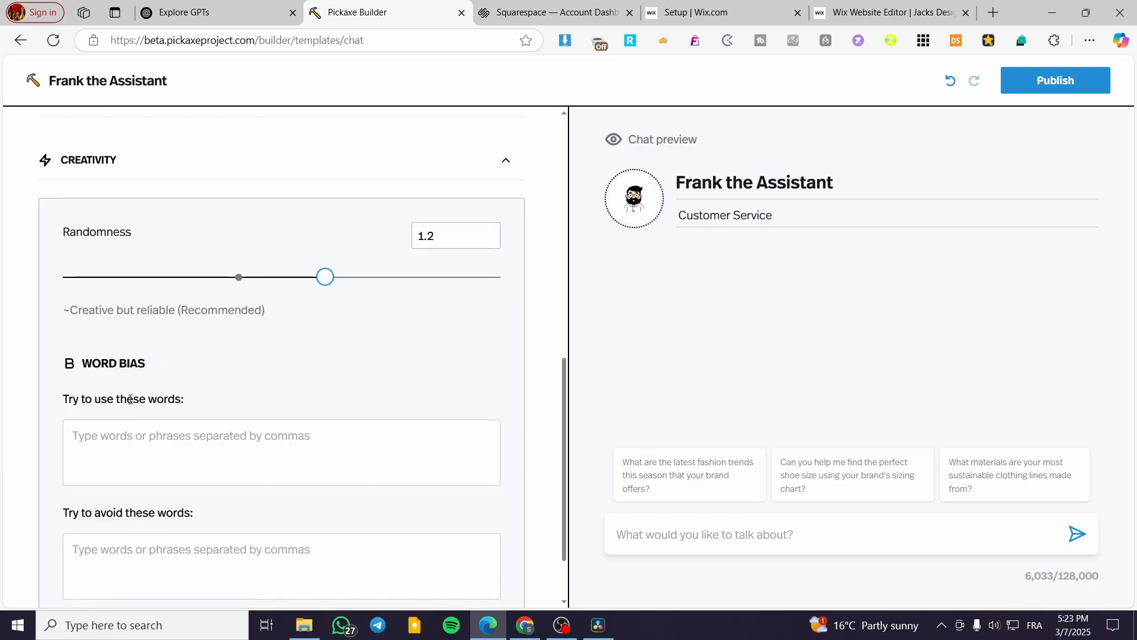
pyautogui.scroll(-1, 130, 400)
pyautogui.scroll(10, 257, 436)
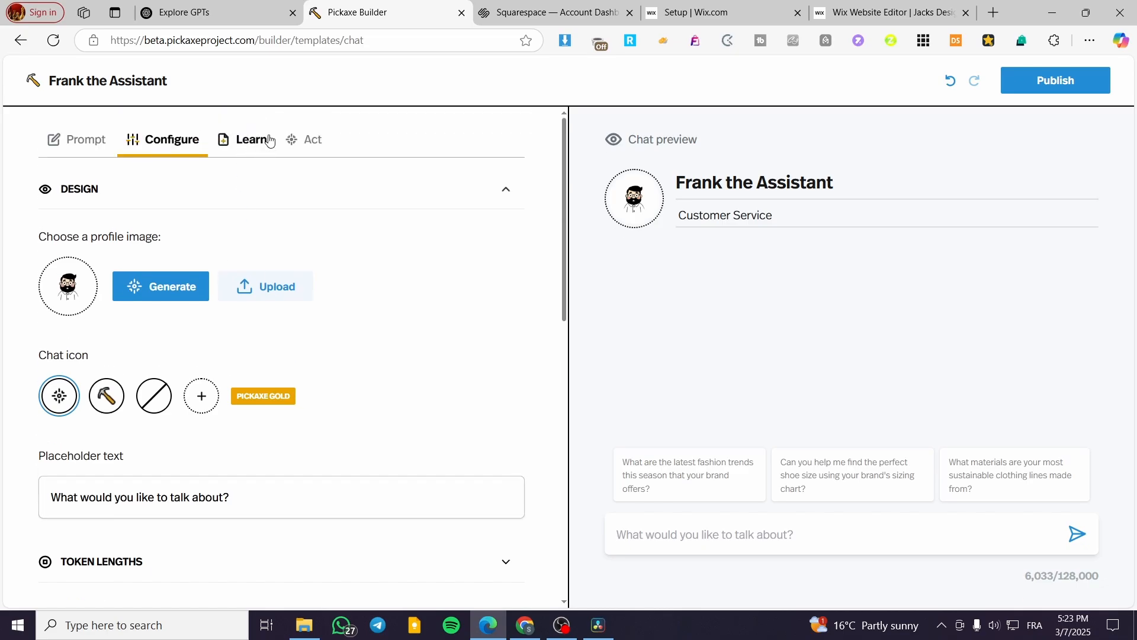
# Step: Examine the chatbot's knowledge base options and settings, and the actions that can be connected
pyautogui.click(269, 139)
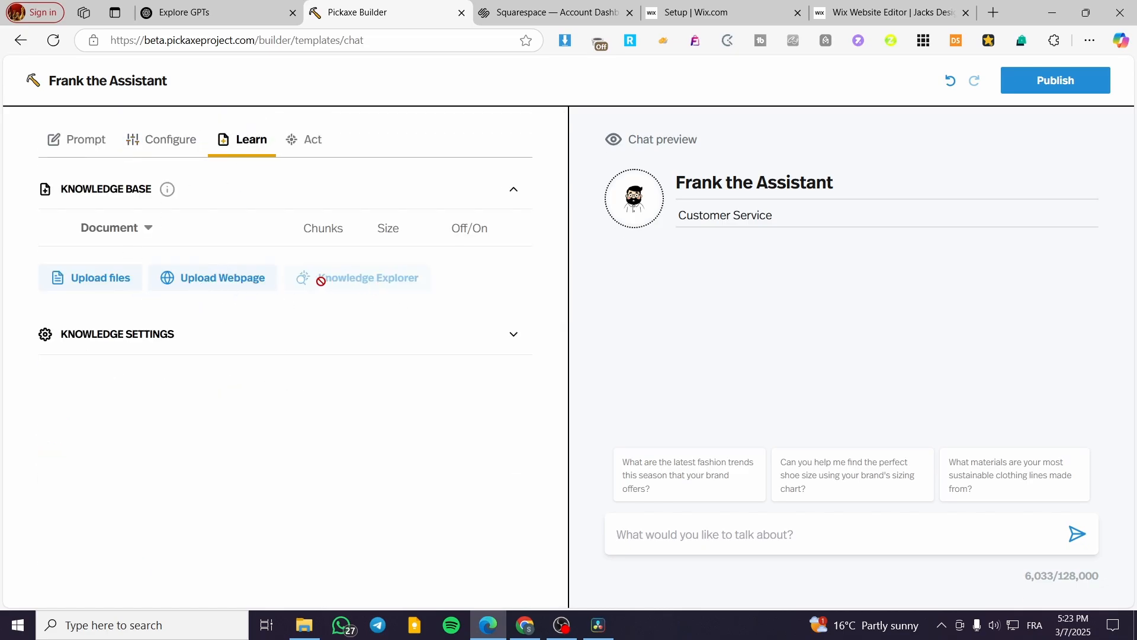
pyautogui.click(236, 343)
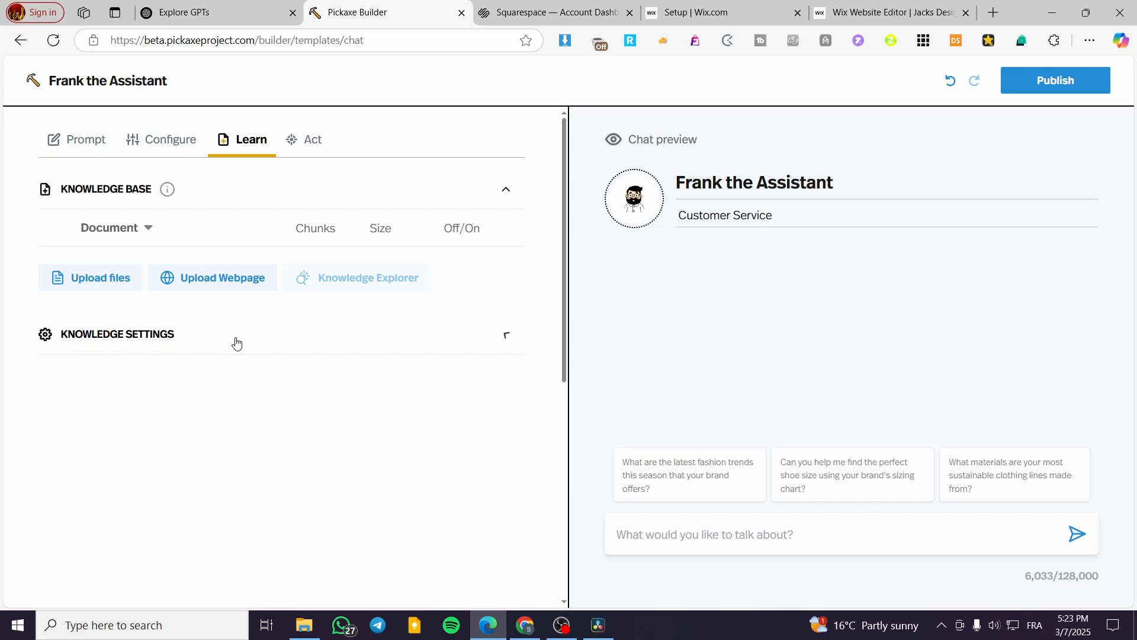
pyautogui.click(236, 343)
pyautogui.click(313, 141)
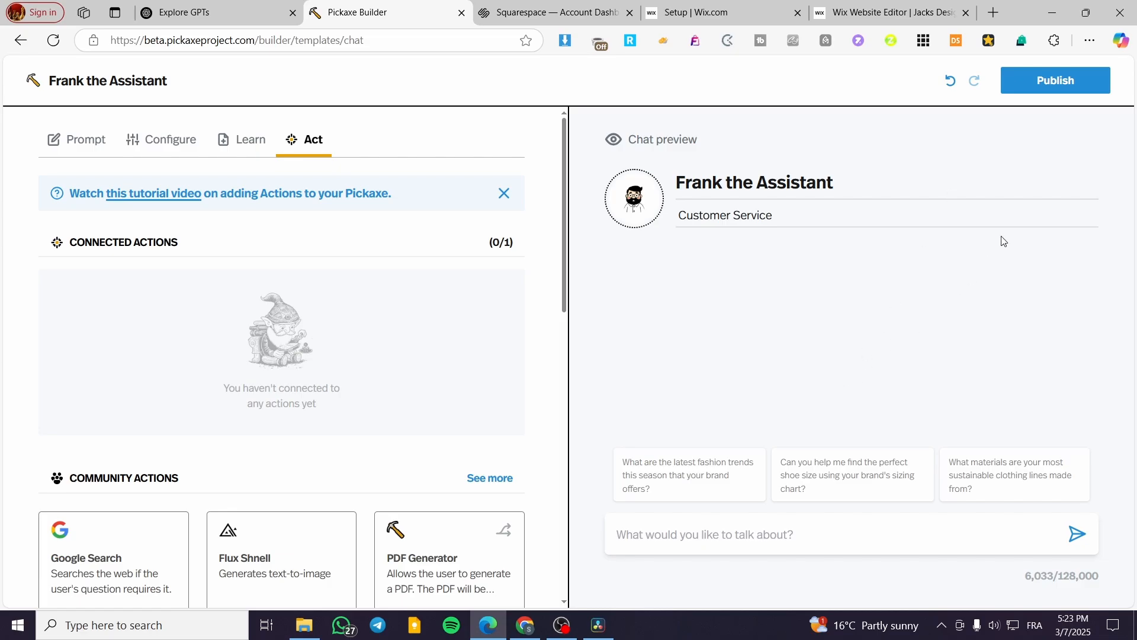
# Step: Publish the chatbot
pyautogui.click(1048, 85)
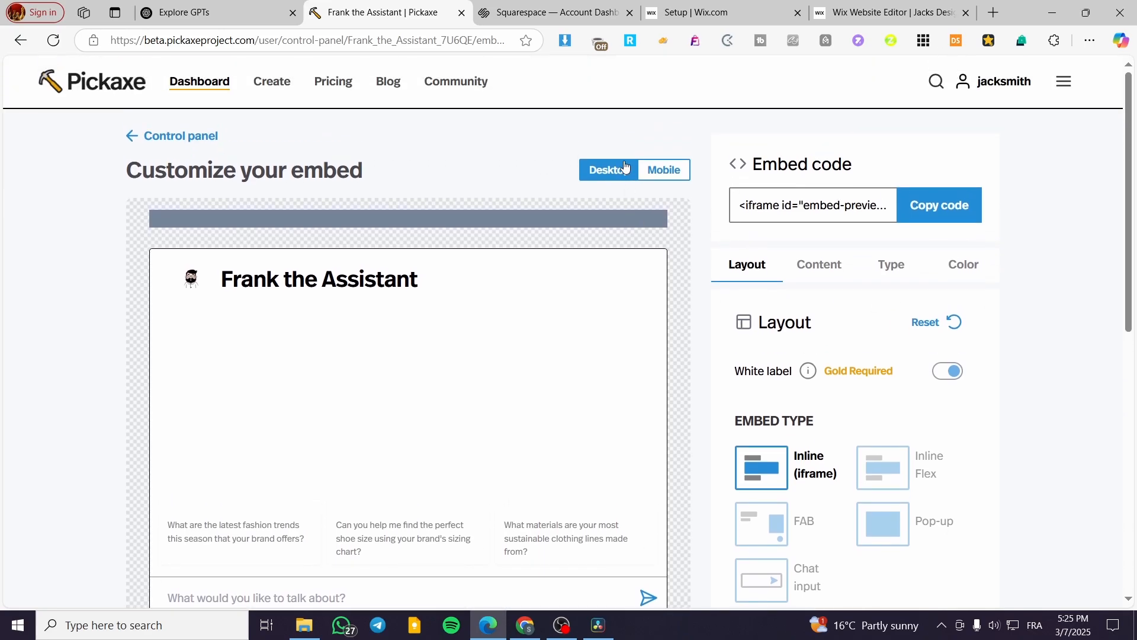
# Step: Compare the embed's mobile and desktop previews and look through its content, type and color settings
pyautogui.click(648, 170)
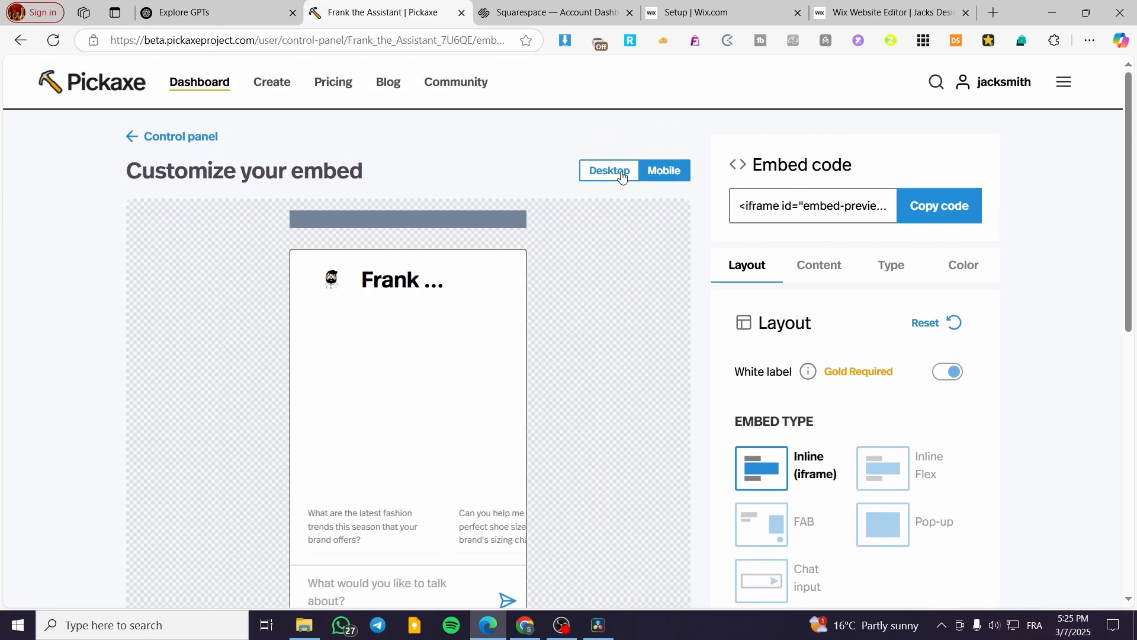
pyautogui.click(620, 173)
pyautogui.click(624, 173)
pyautogui.click(599, 180)
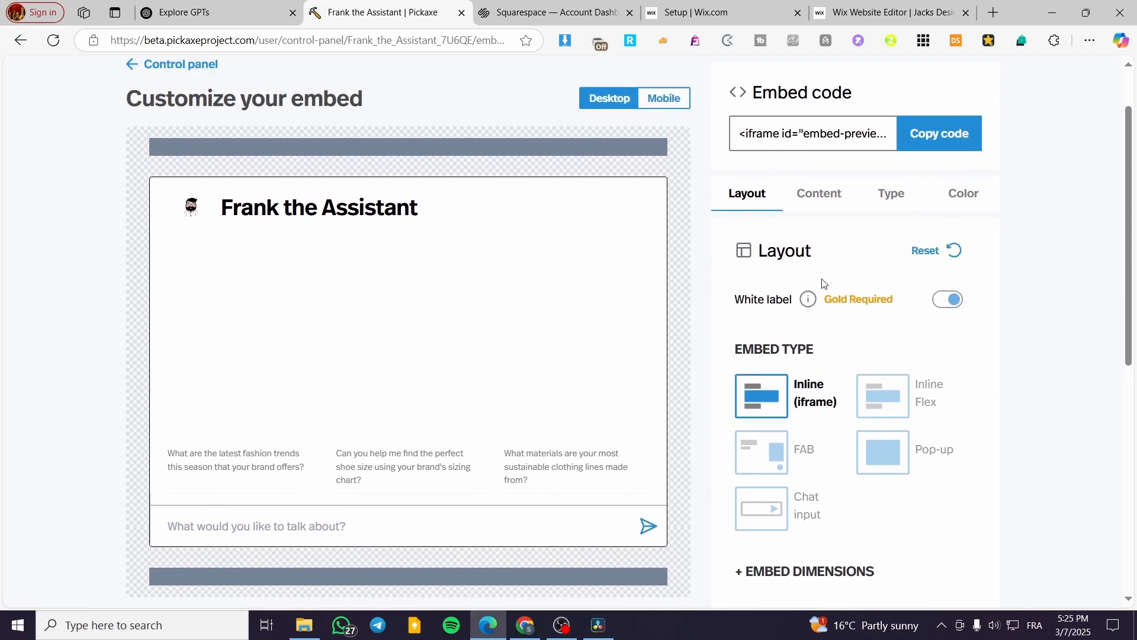
pyautogui.click(830, 271)
pyautogui.click(893, 270)
pyautogui.click(950, 276)
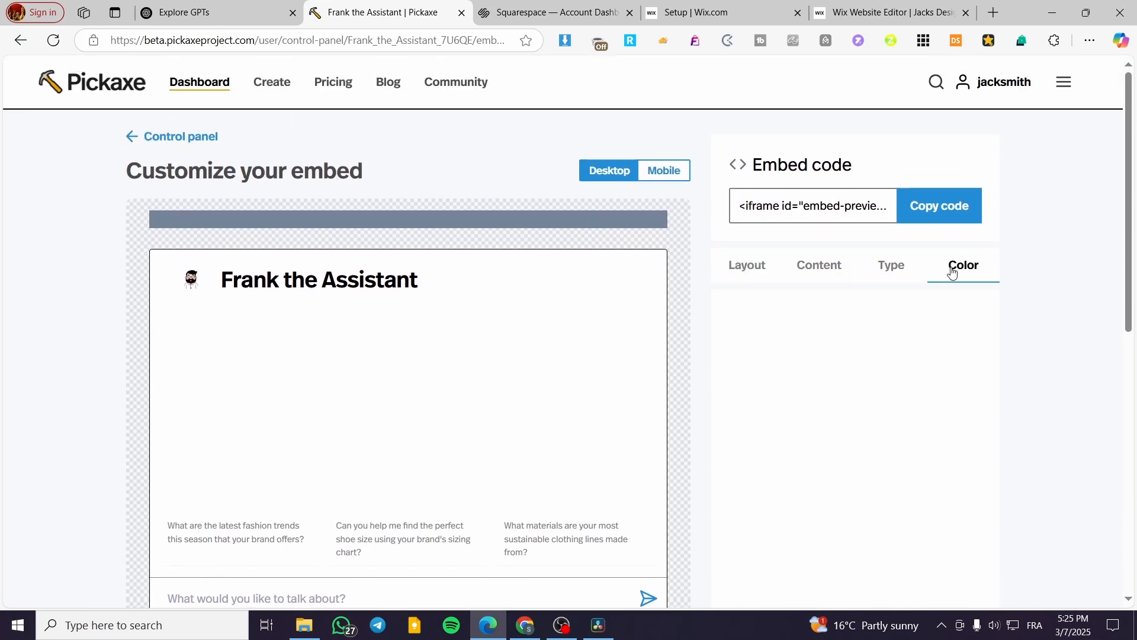
pyautogui.click(762, 278)
# Step: Try the Inline Flex embed type and switch the embed to Pop-up
pyautogui.scroll(-1, 853, 308)
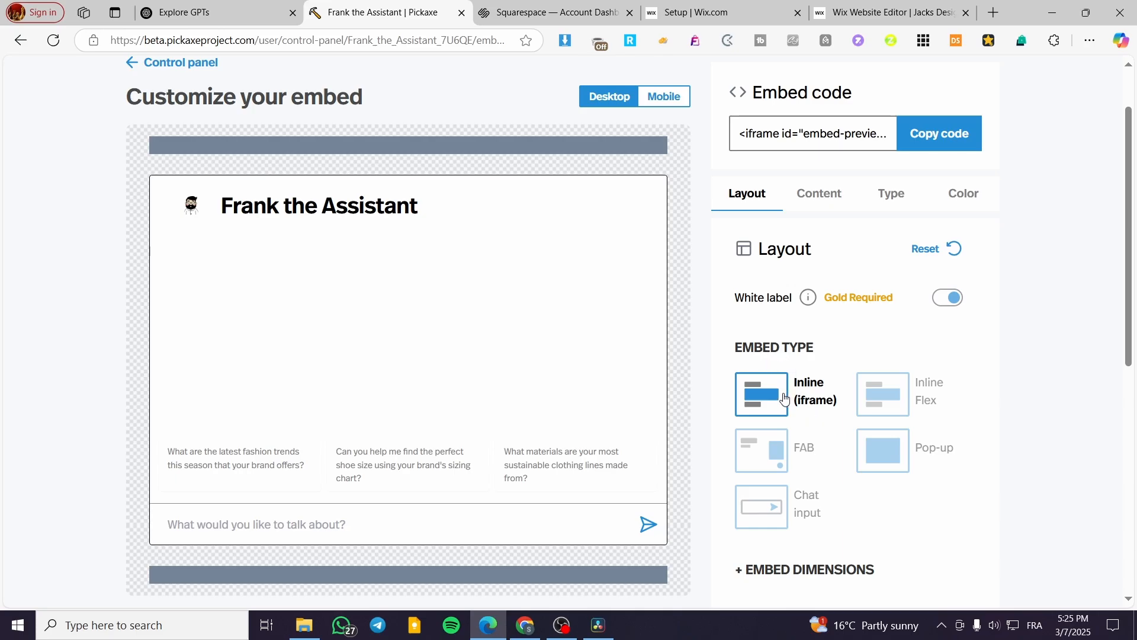
pyautogui.click(890, 404)
pyautogui.click(901, 466)
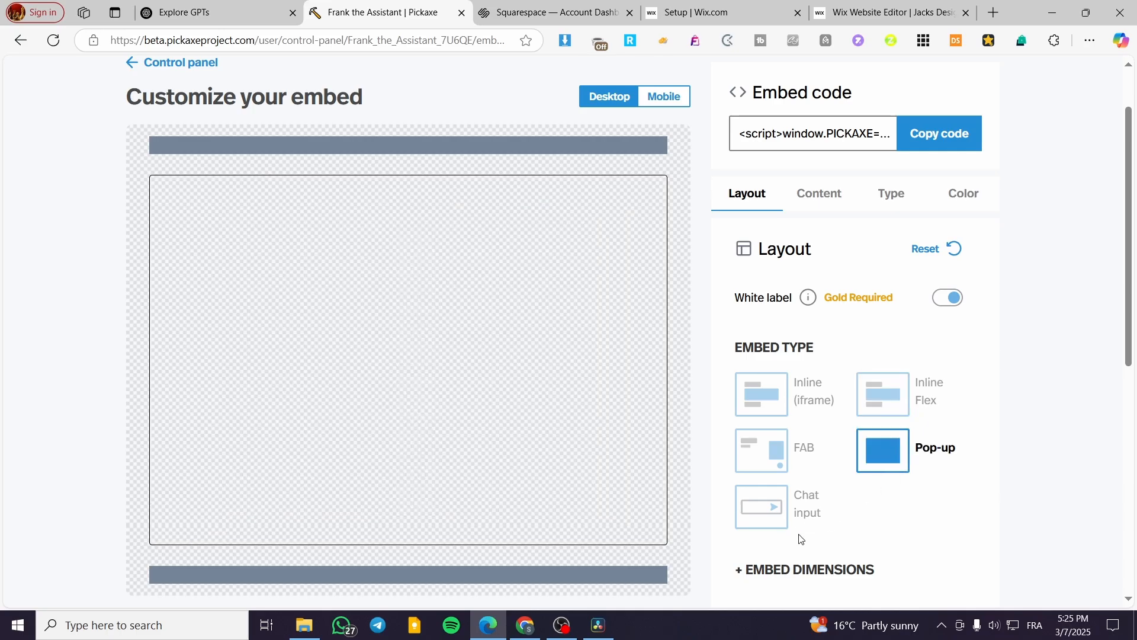
# Step: Try the FAB embed type, opening and closing its floating chat window in the preview
pyautogui.click(777, 453)
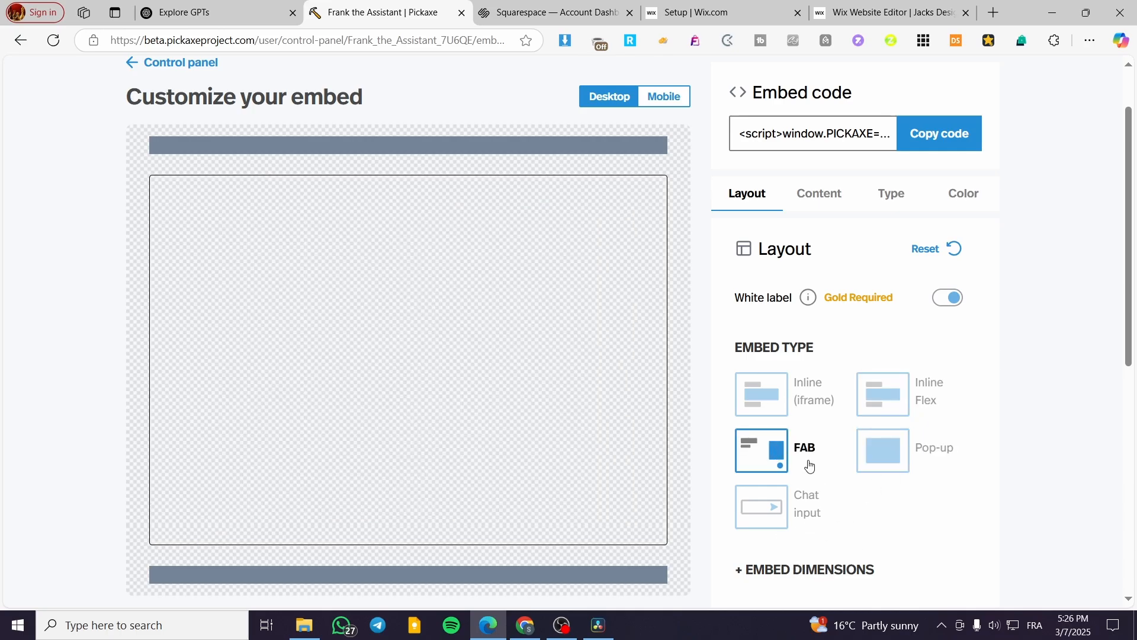
pyautogui.click(769, 472)
pyautogui.click(637, 516)
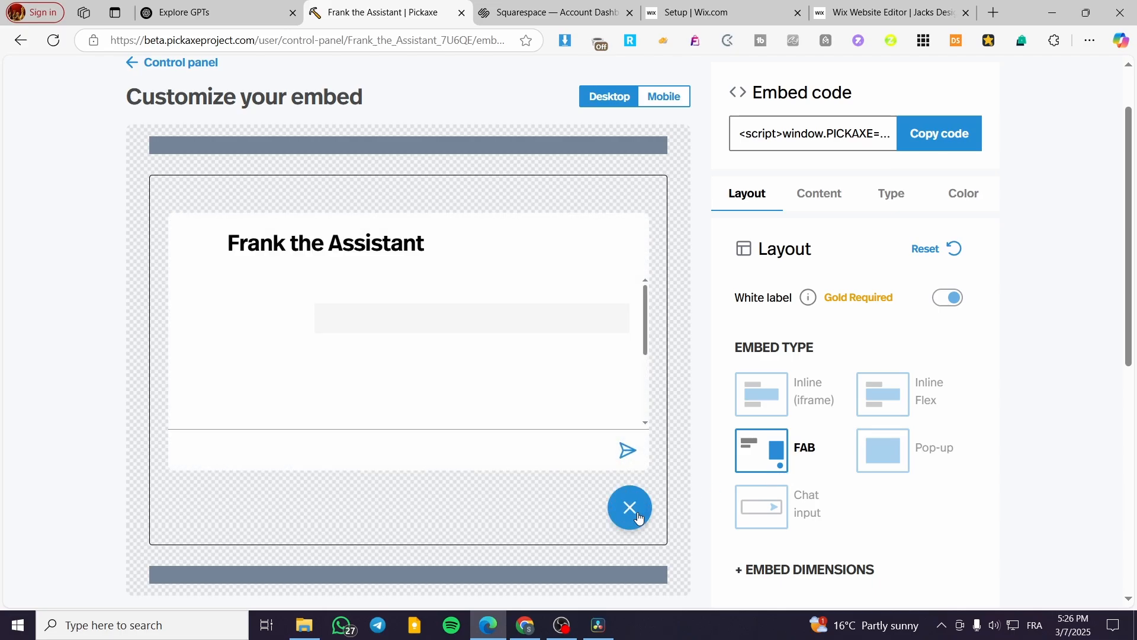
pyautogui.click(635, 513)
# Step: Try the Chat input embed type and look through its dimension, form style and button style options
pyautogui.click(782, 520)
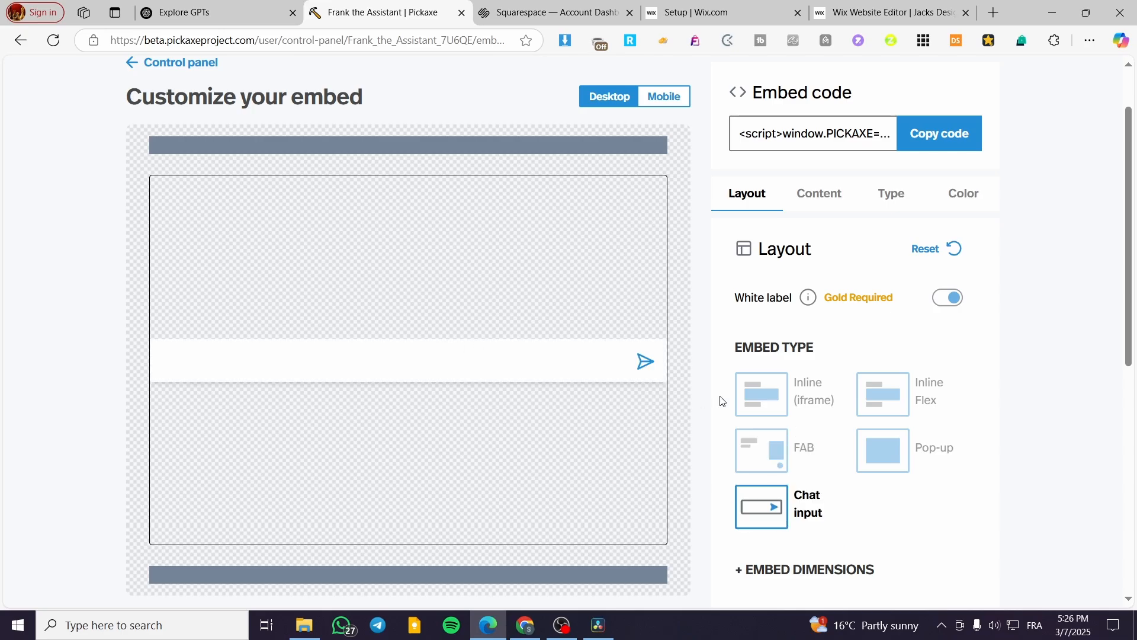
pyautogui.click(787, 464)
pyautogui.scroll(-3, 782, 453)
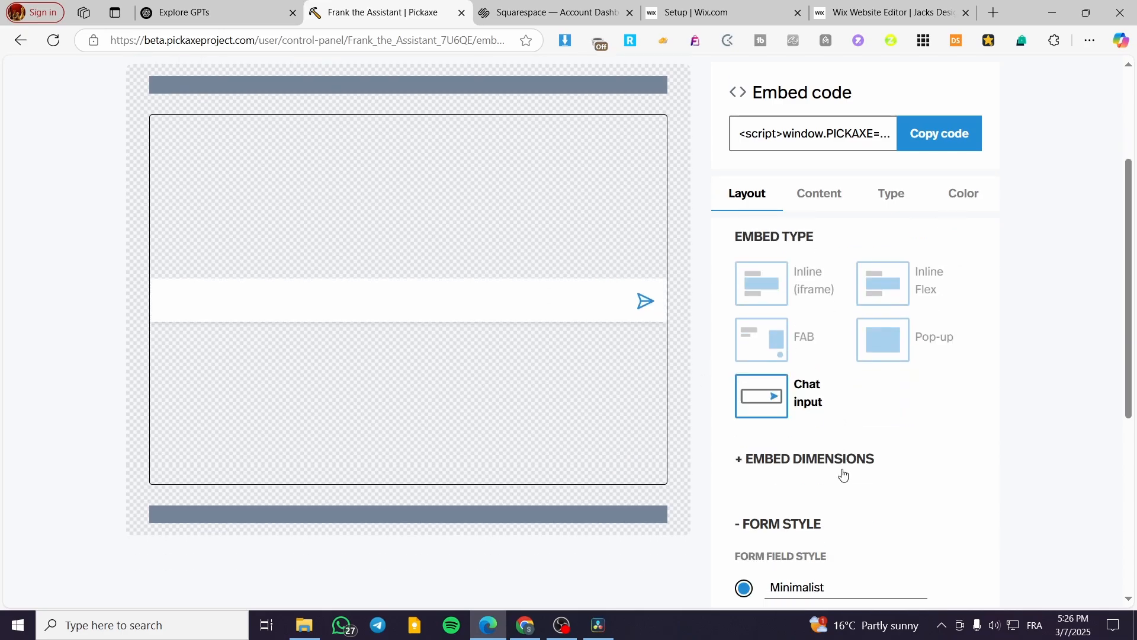
pyautogui.click(785, 421)
pyautogui.click(784, 422)
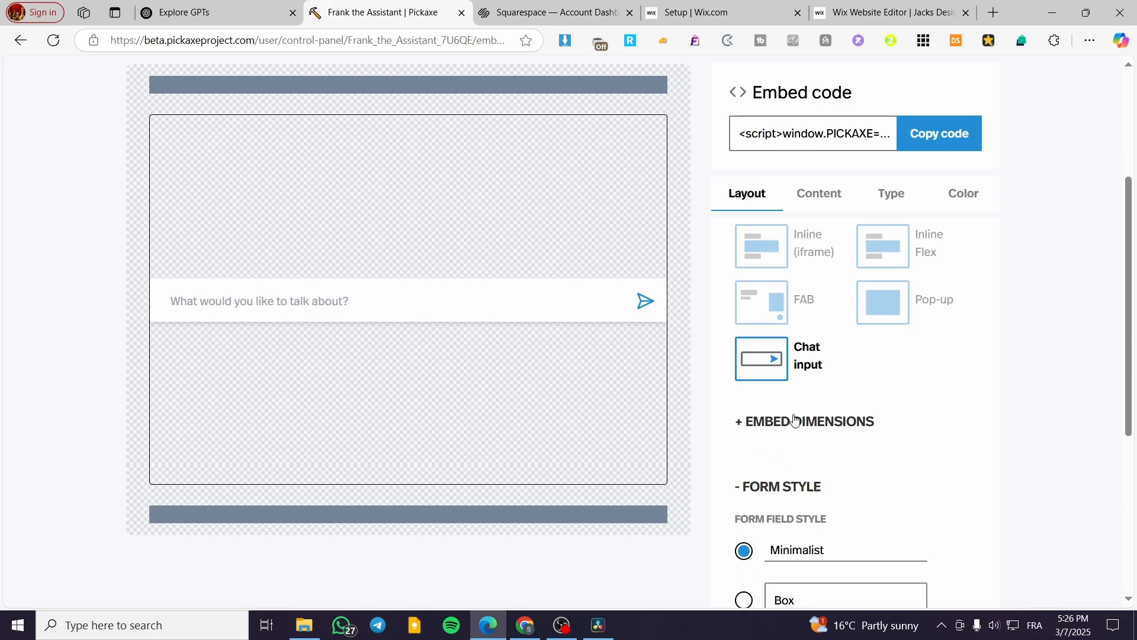
pyautogui.scroll(-3, 835, 419)
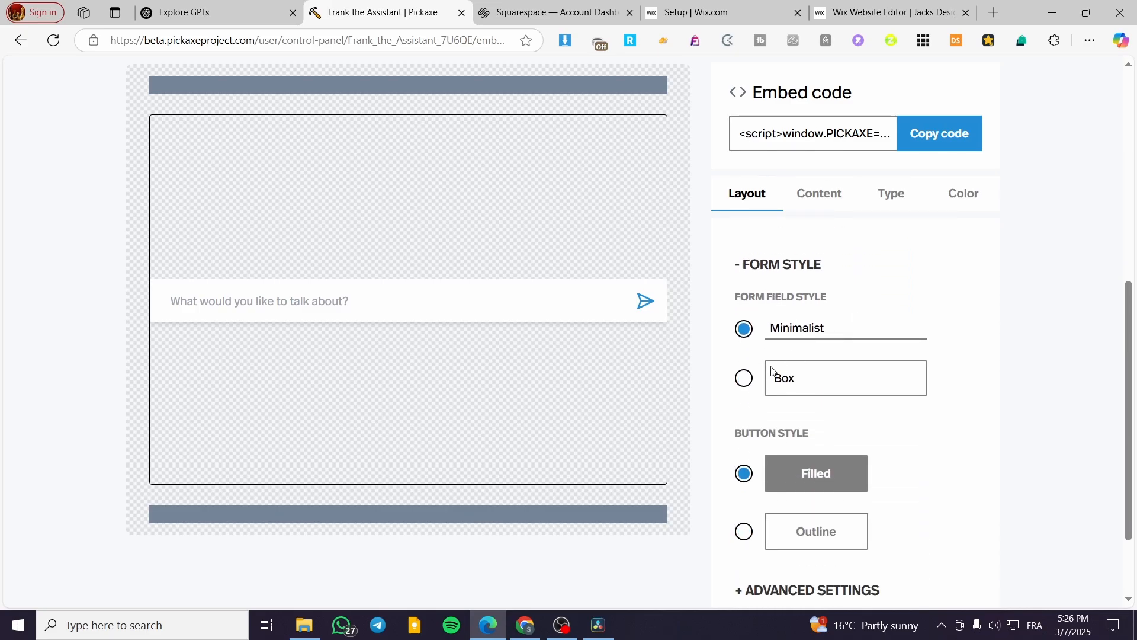
pyautogui.scroll(-2, 858, 474)
pyautogui.scroll(5, 858, 474)
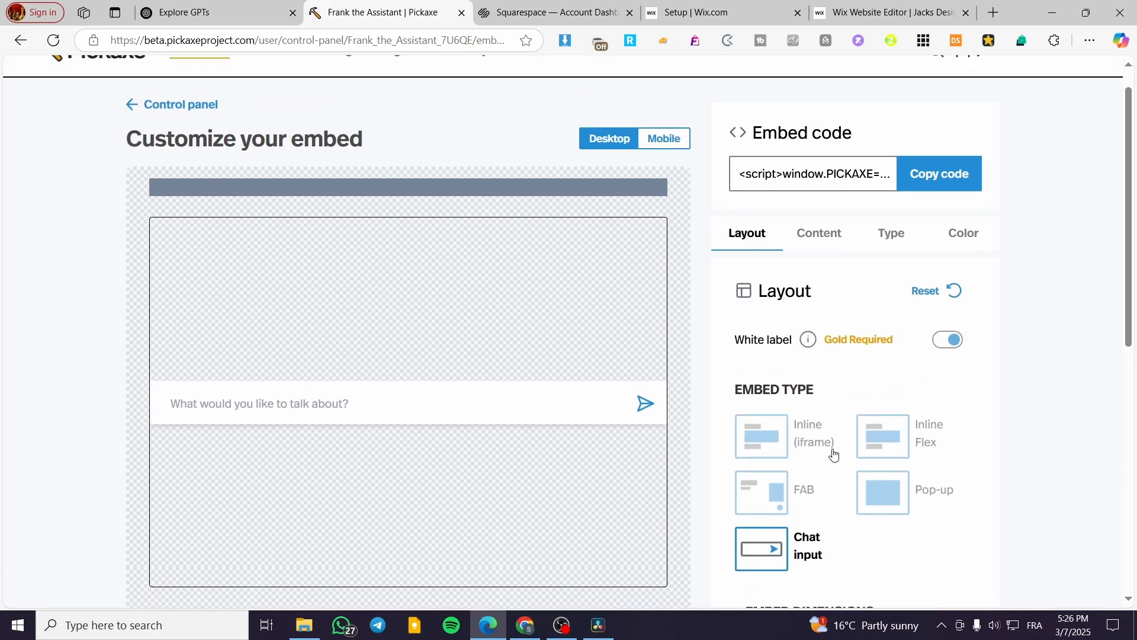
# Step: Set the embed type to FAB and try its floating chat button in the preview
pyautogui.click(779, 505)
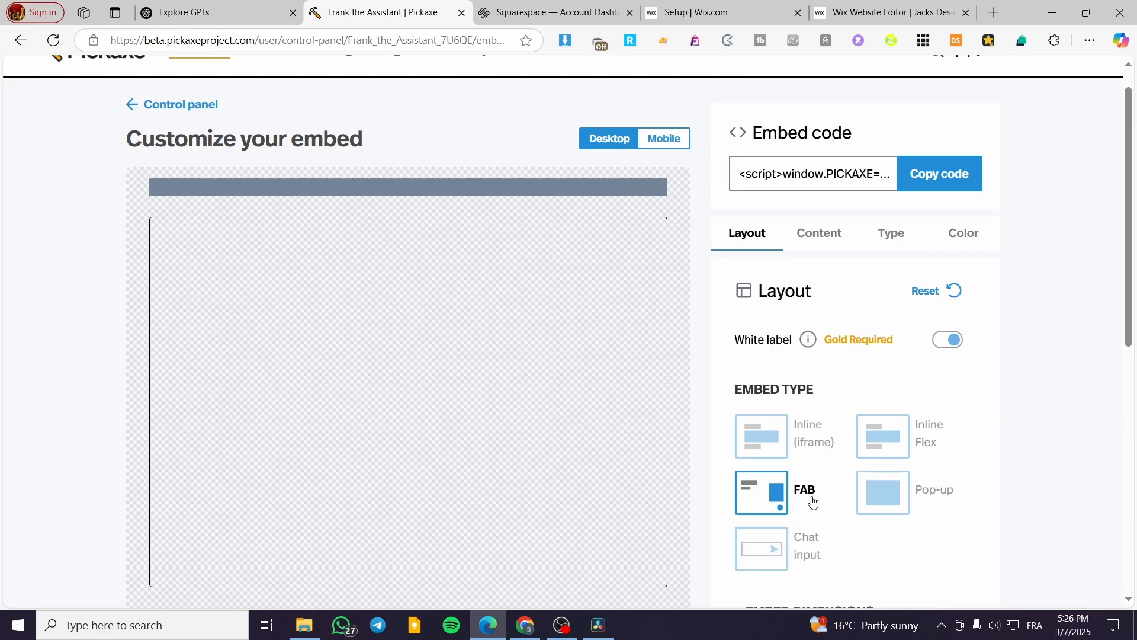
pyautogui.click(633, 561)
# Step: Review the content, type and color settings of the FAB embed
pyautogui.scroll(1, 849, 348)
pyautogui.click(819, 265)
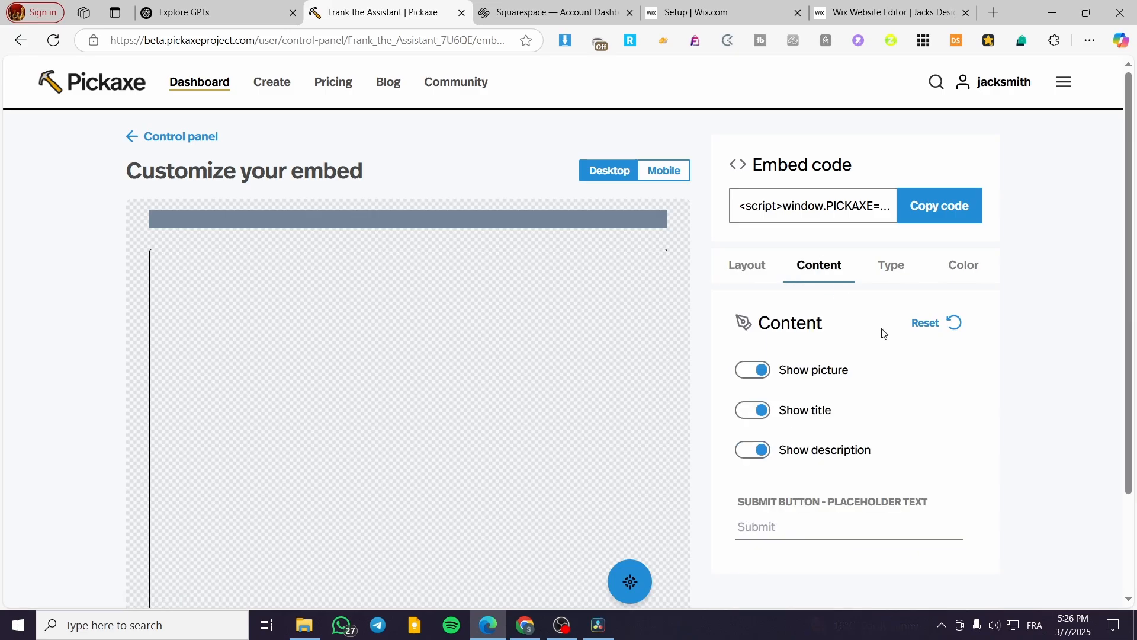
pyautogui.scroll(-1, 888, 383)
pyautogui.click(888, 197)
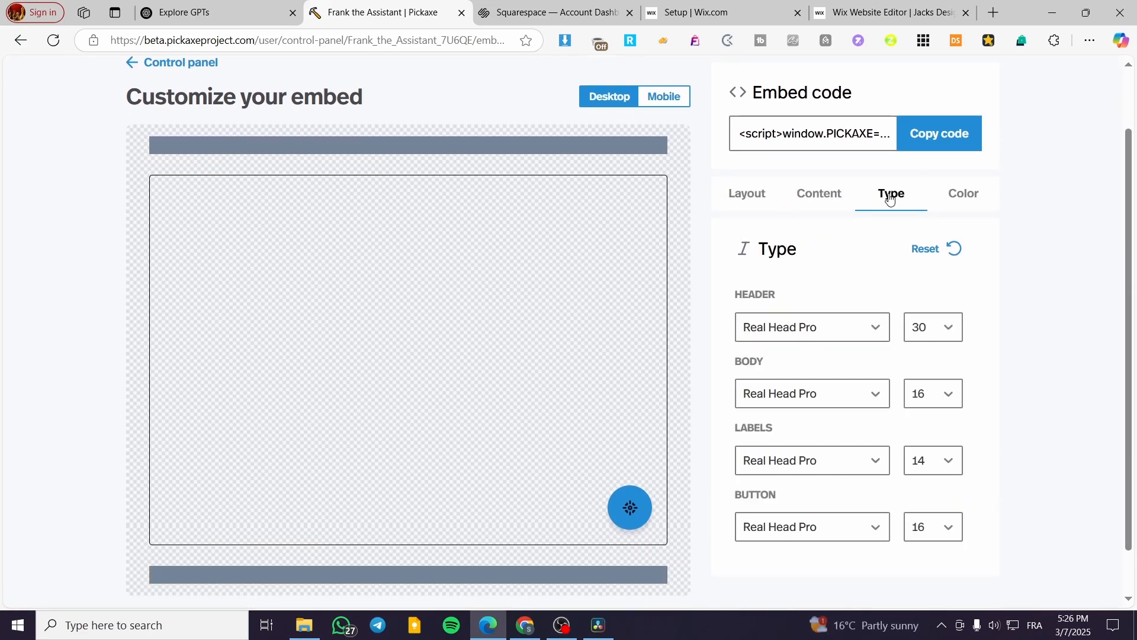
pyautogui.click(953, 202)
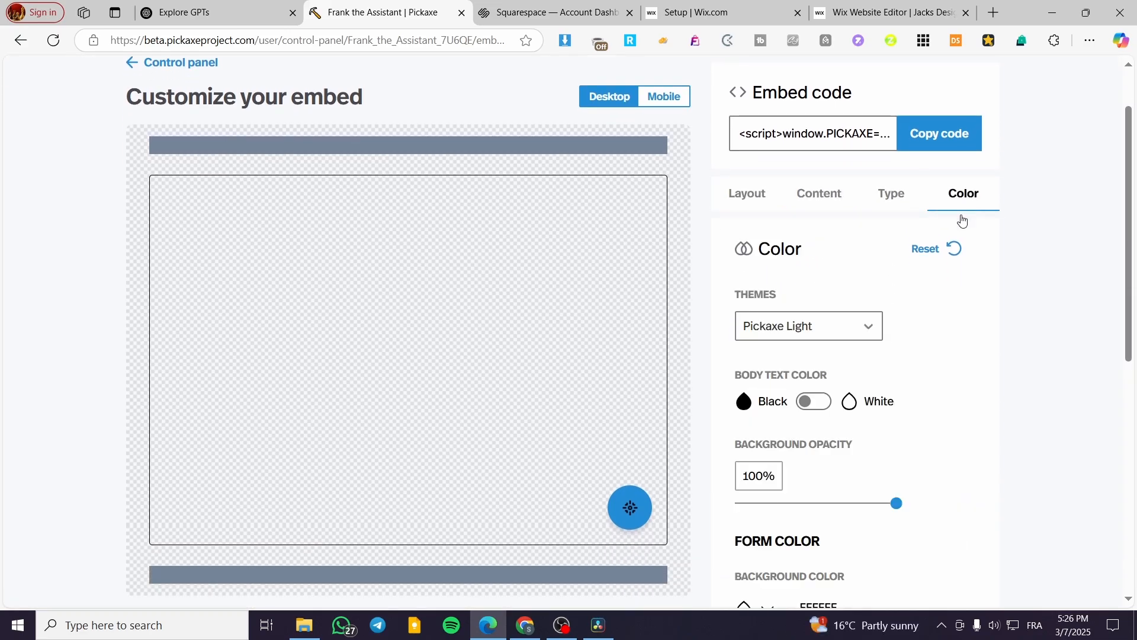
pyautogui.scroll(-6, 925, 359)
pyautogui.scroll(6, 922, 363)
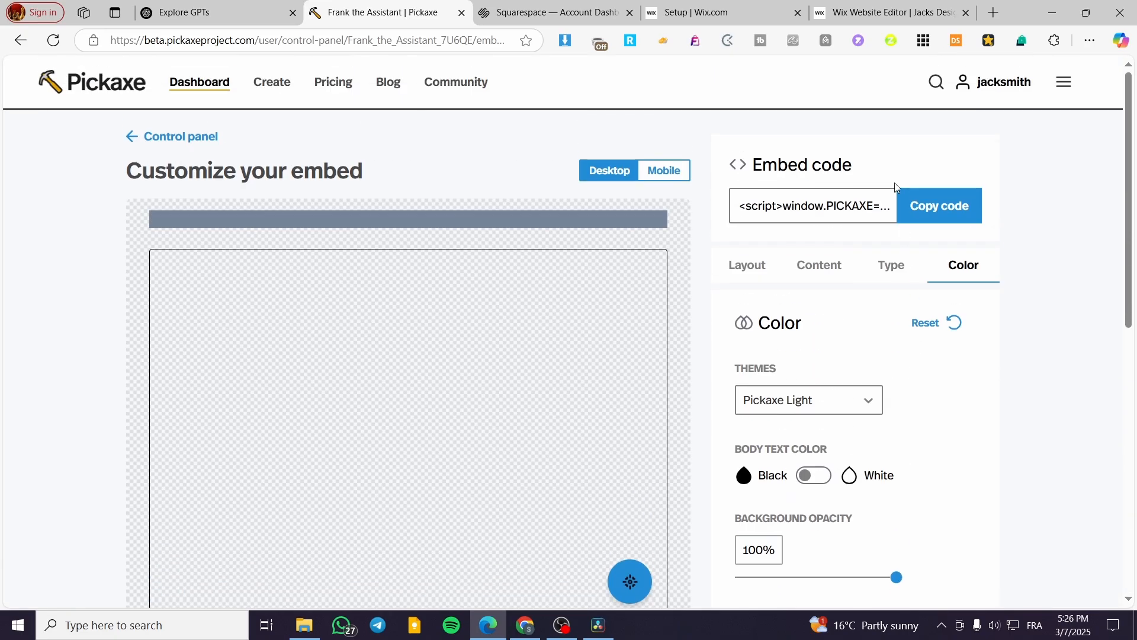
# Step: Copy the chatbot's embed code and open the website "Your Site Title" in Squarespace
pyautogui.click(932, 212)
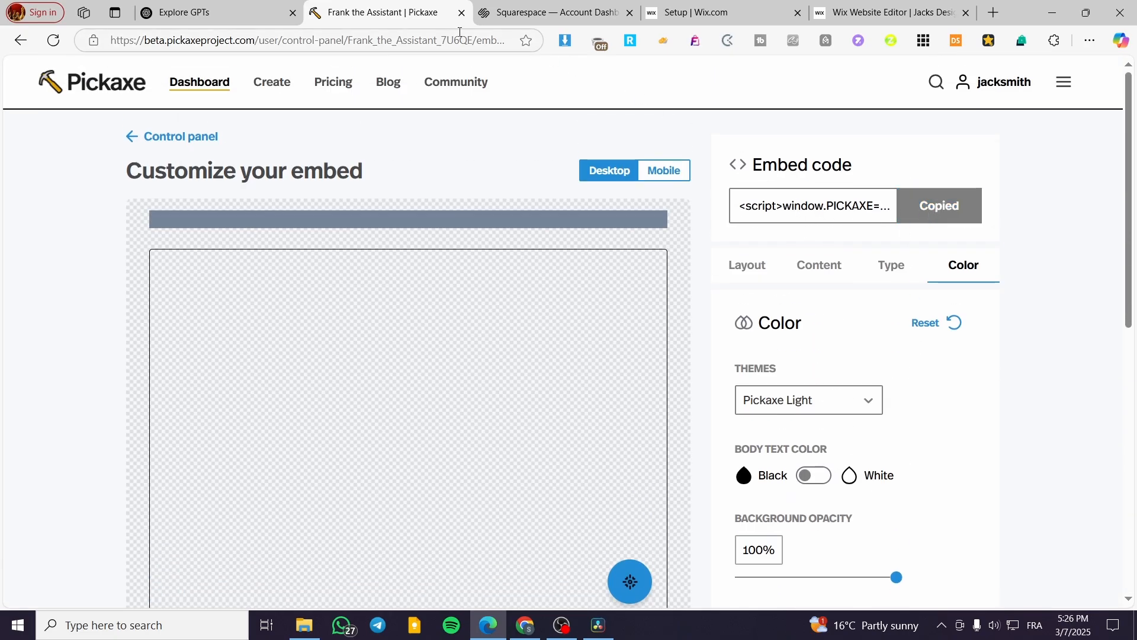
pyautogui.click(562, 6)
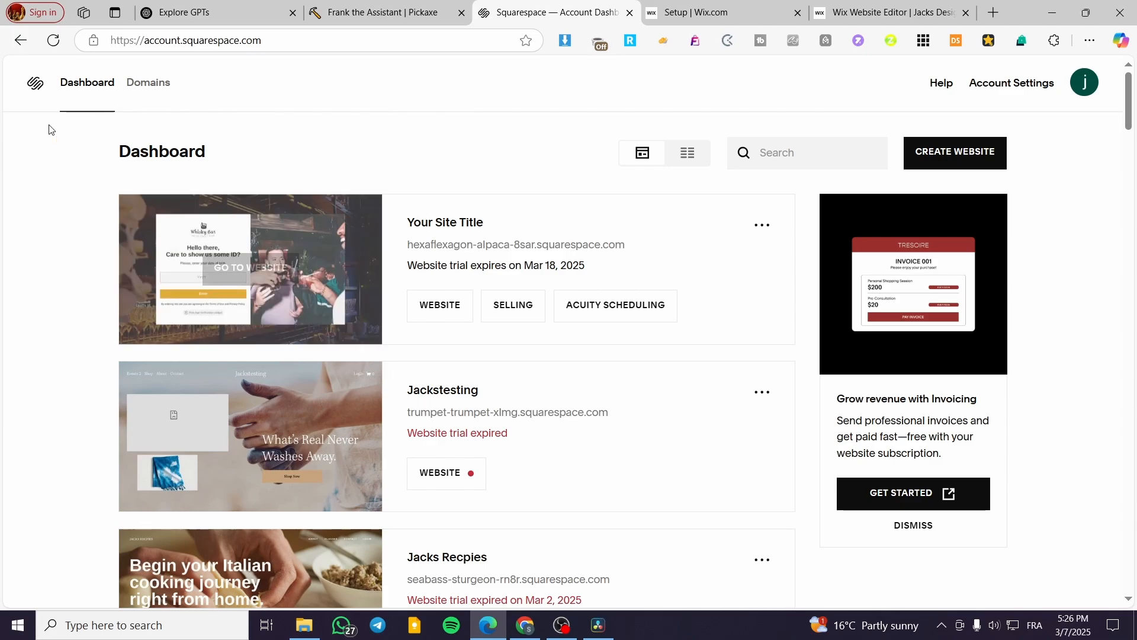
pyautogui.click(279, 274)
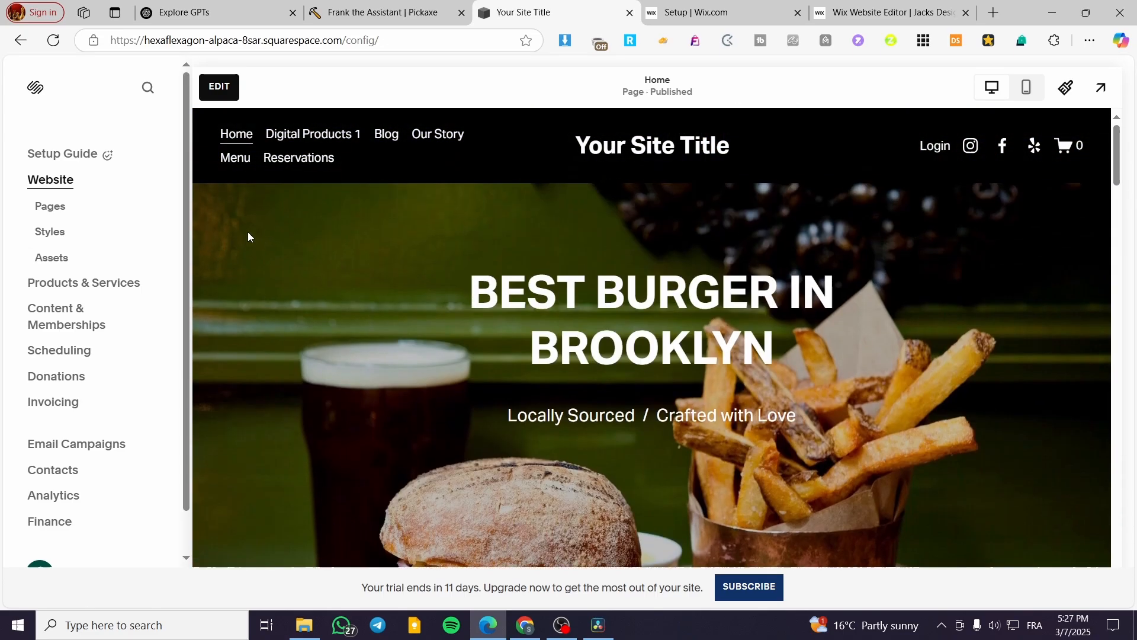
# Step: Open the site's Code Injection settings in Website Tools and examine the header and footer code fields
pyautogui.click(219, 87)
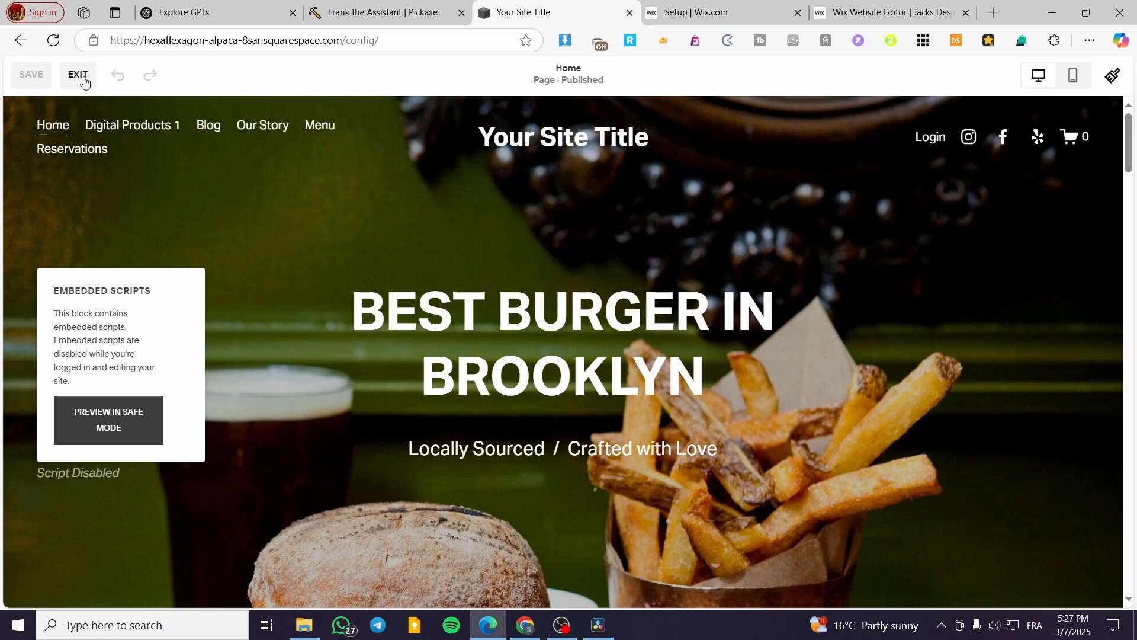
pyautogui.click(85, 82)
pyautogui.click(52, 203)
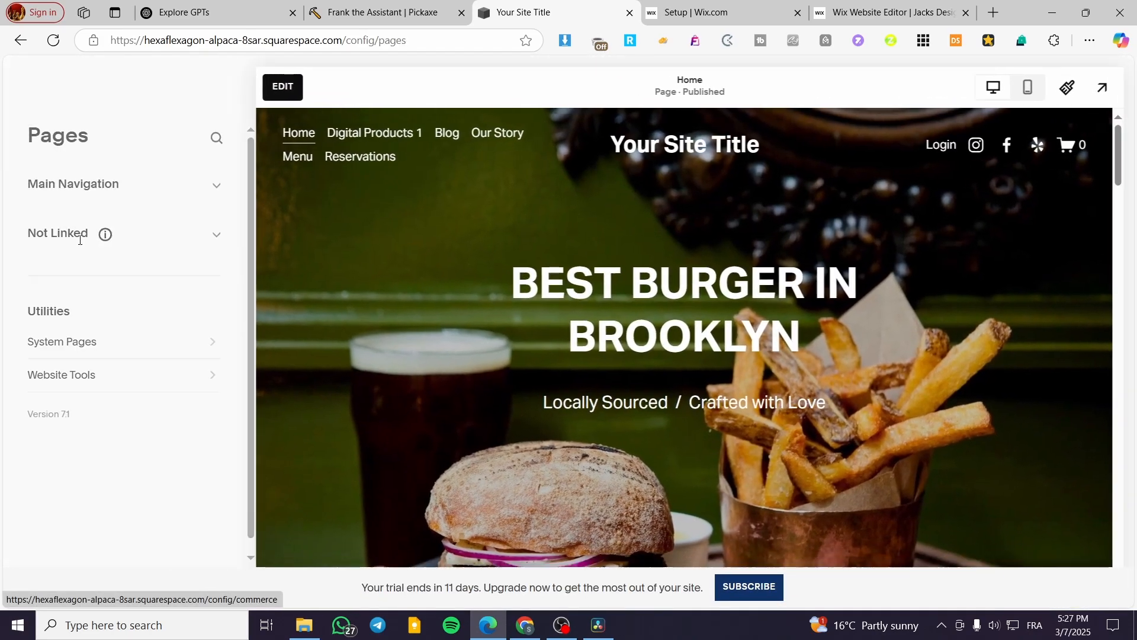
pyautogui.scroll(-2, 61, 516)
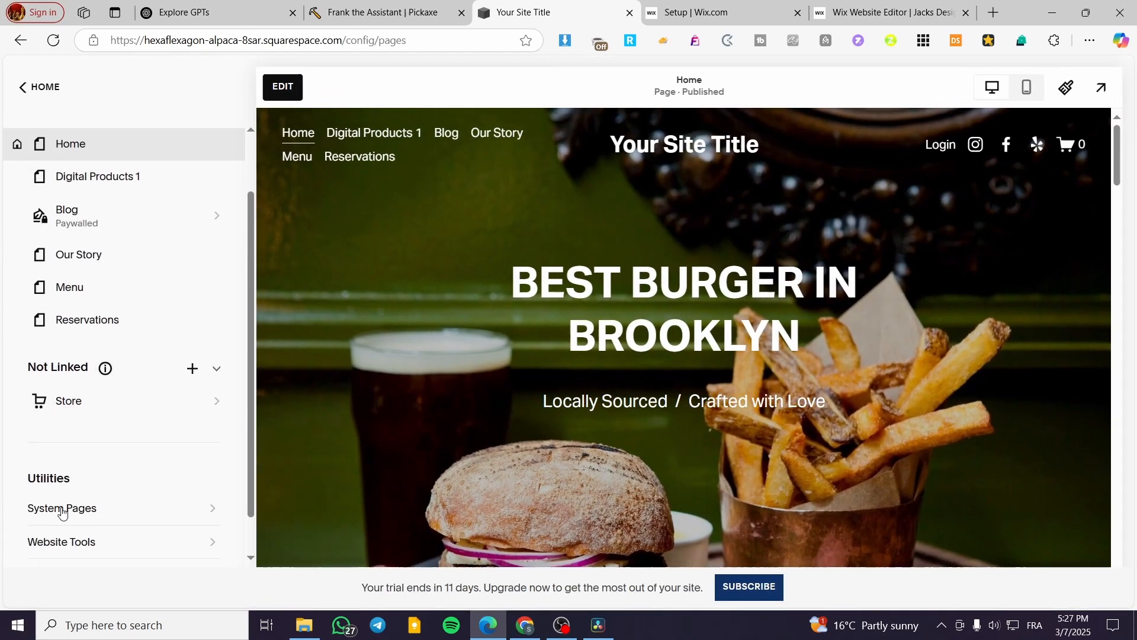
pyautogui.click(99, 545)
pyautogui.click(178, 247)
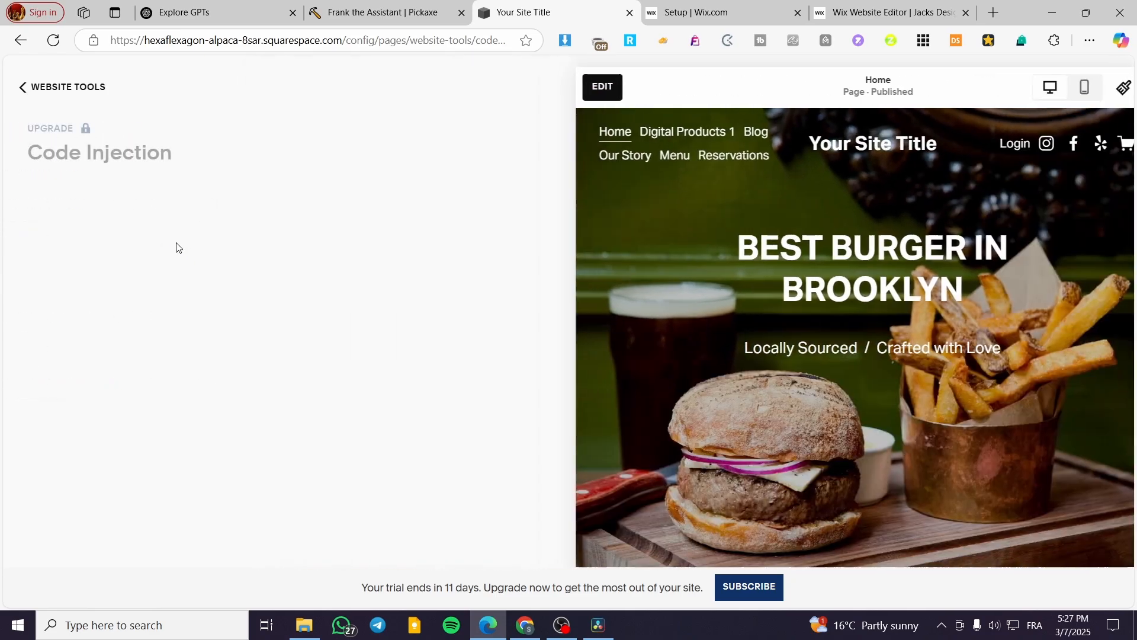
pyautogui.scroll(-3, 193, 351)
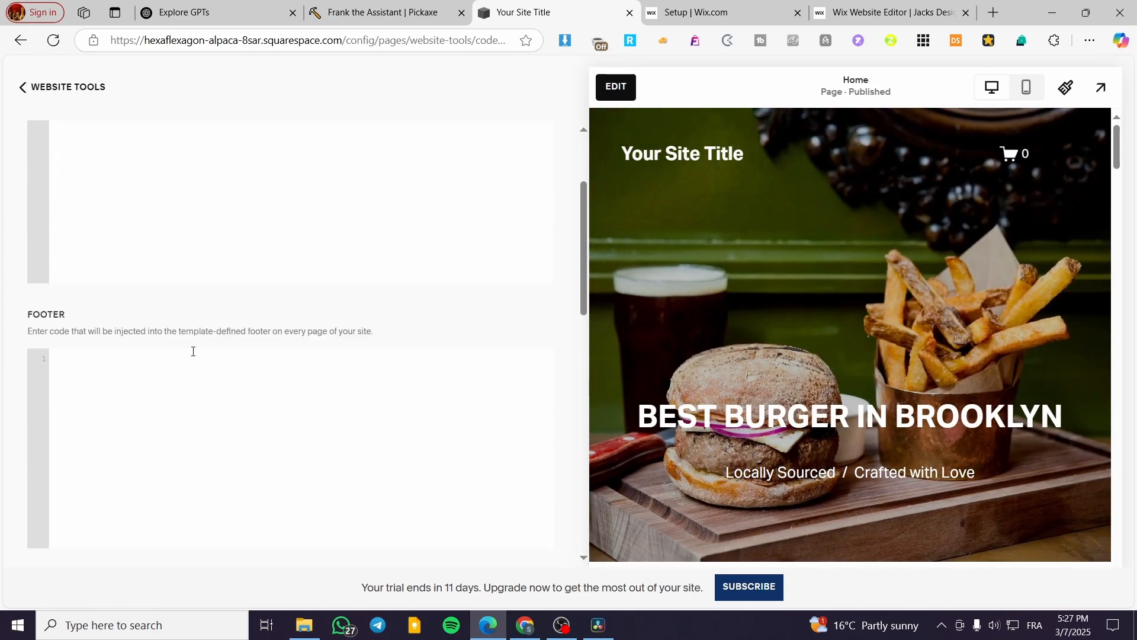
pyautogui.scroll(5, 398, 322)
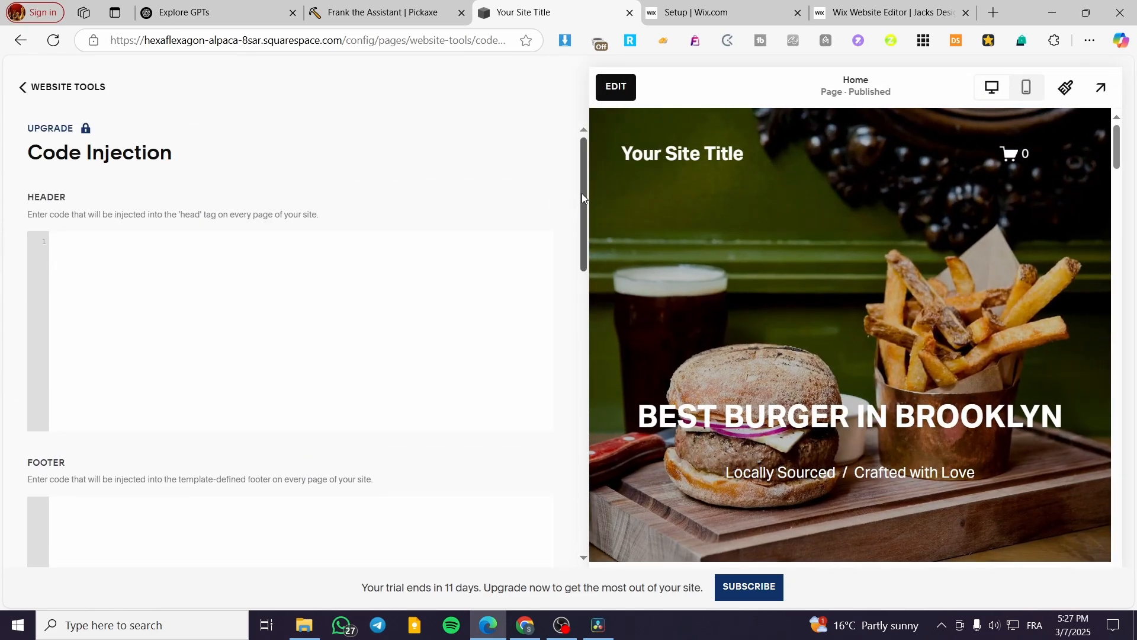
pyautogui.moveTo(582, 194); pyautogui.dragTo(546, 125)
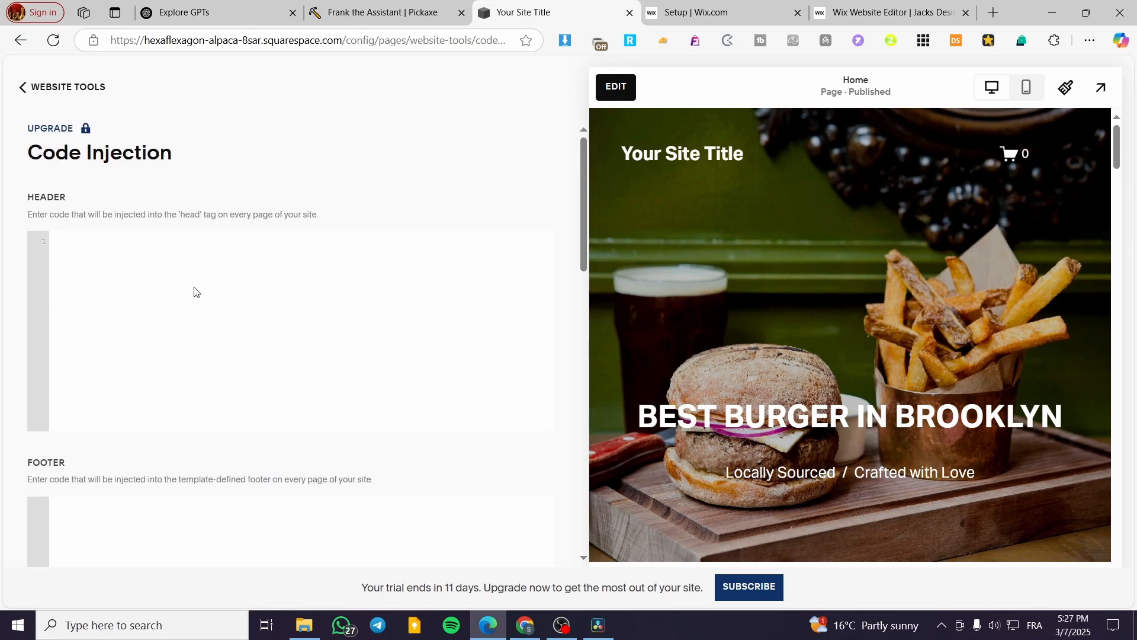
# Step: Replace the site's Custom CSS with the copied chatbot embed code and save it
pyautogui.click(35, 87)
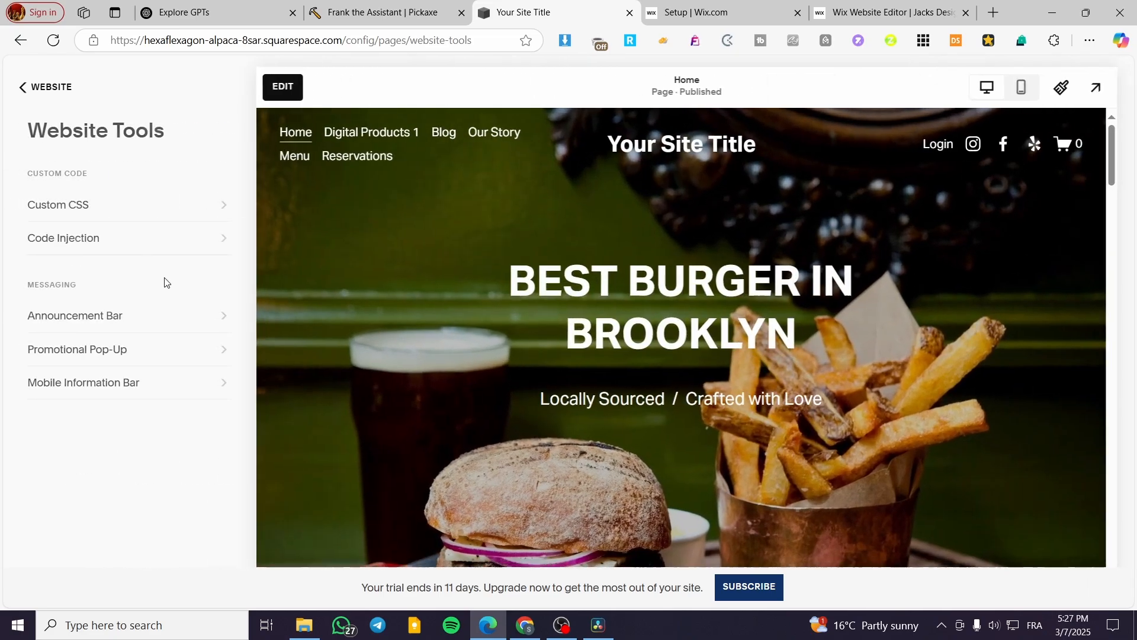
pyautogui.click(105, 212)
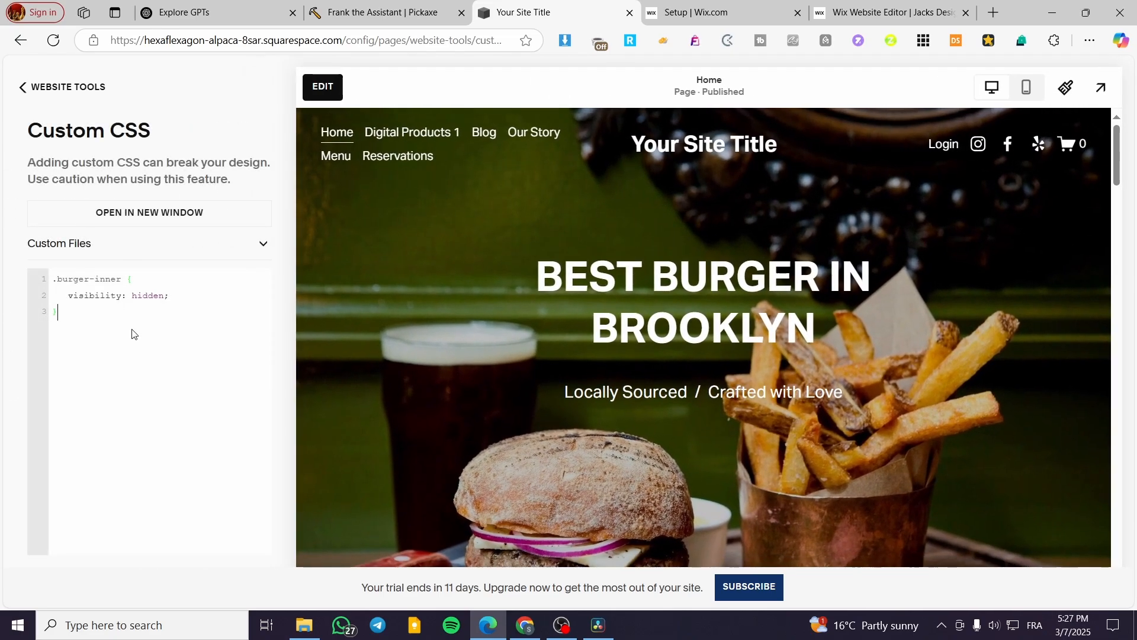
pyautogui.click(132, 333)
pyautogui.hotkey('ctrl', 'a')
pyautogui.hotkey('ctrl', 'v')
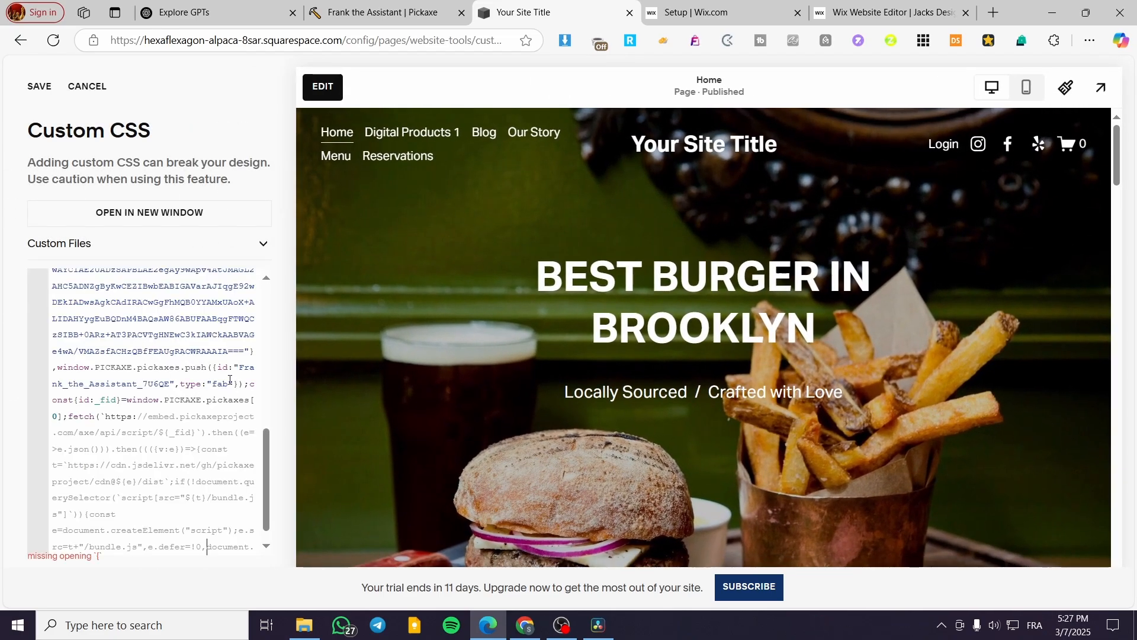
pyautogui.click(39, 86)
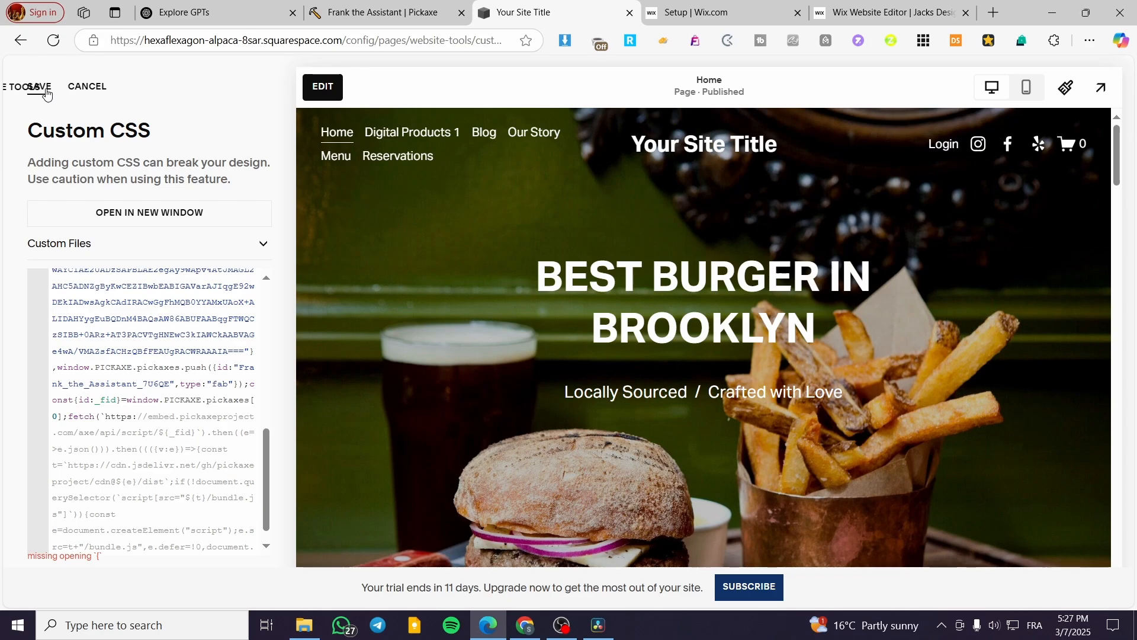
# Step: Check the home page preview for the chatbot widget and review the pasted code
pyautogui.scroll(-10, 887, 402)
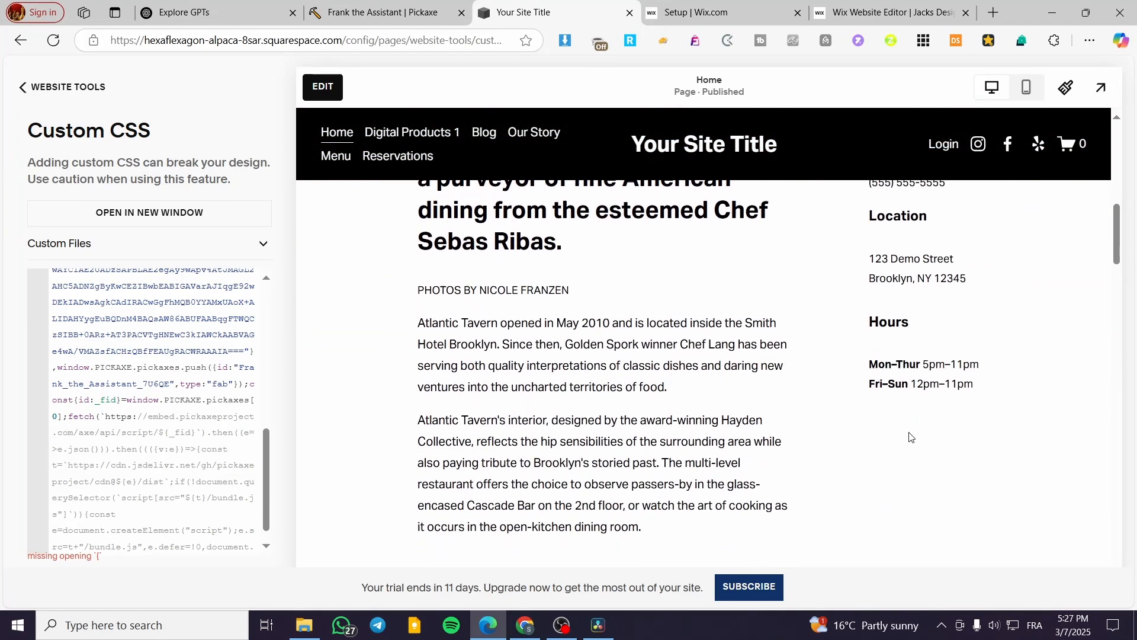
pyautogui.scroll(10, 995, 527)
pyautogui.scroll(-1, 217, 448)
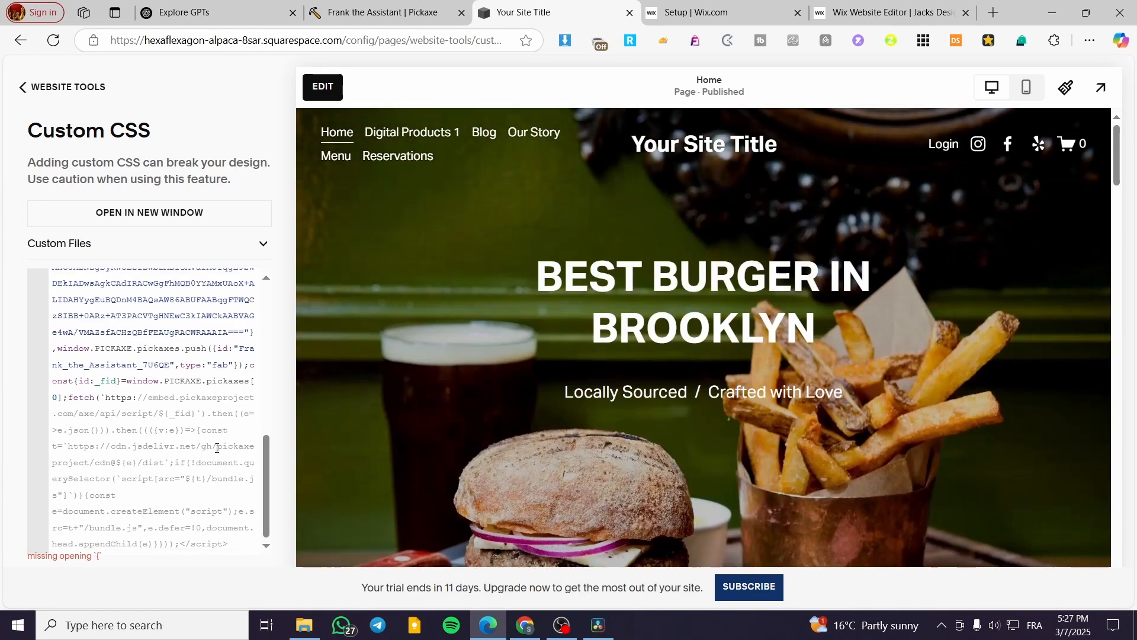
# Step: Edit the home page and add a Code block to the burger banner section, placing it to the right of the heading
pyautogui.click(29, 87)
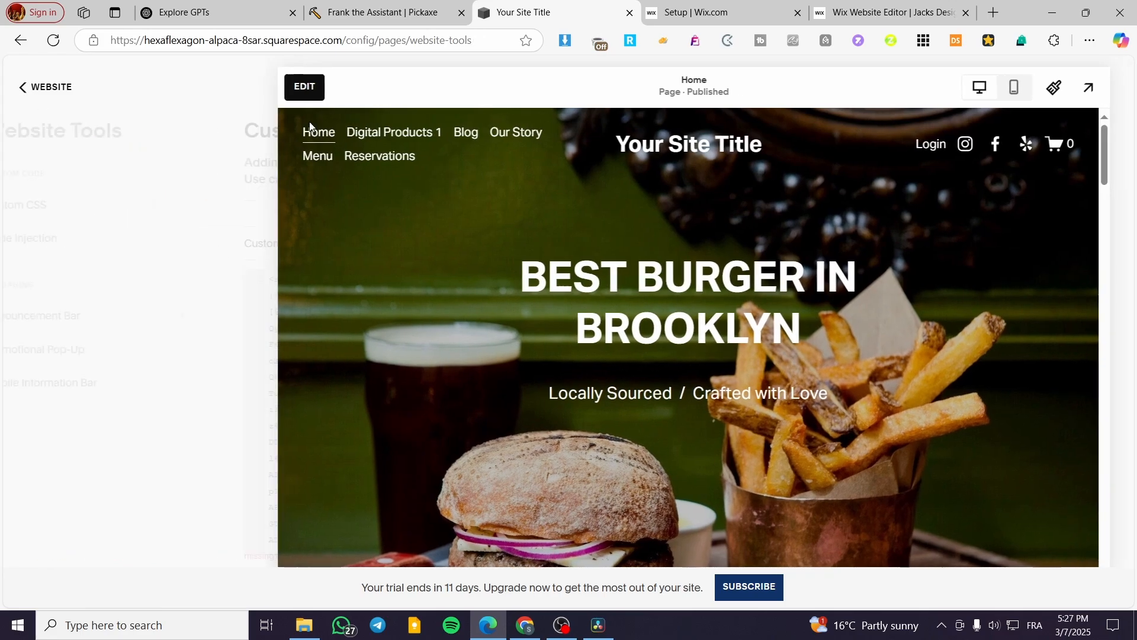
pyautogui.click(282, 87)
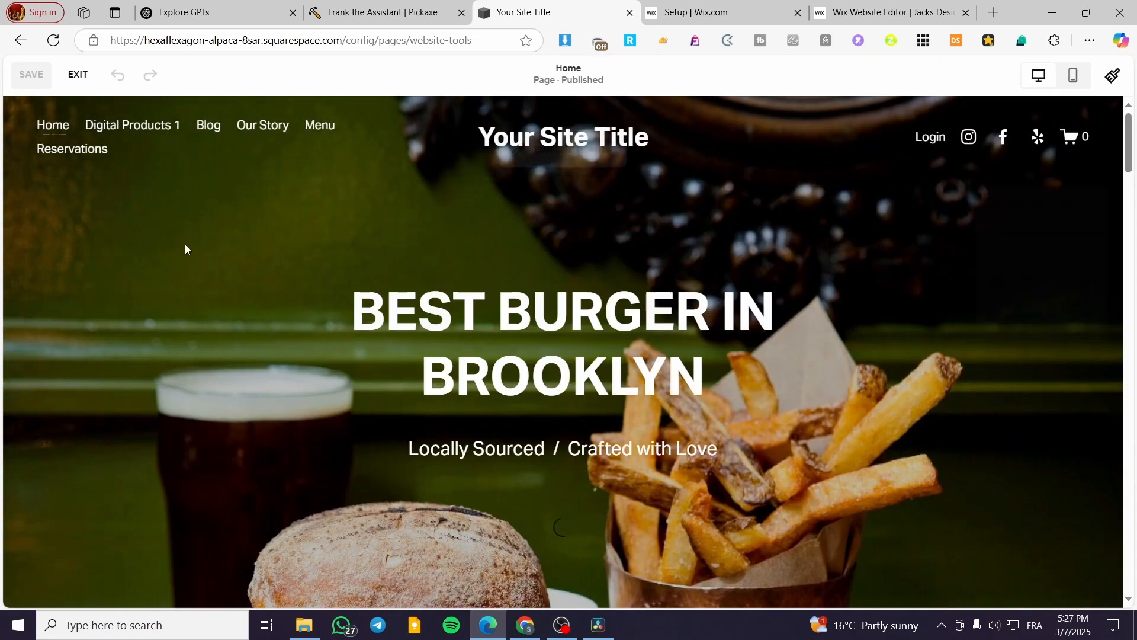
pyautogui.scroll(-5, 559, 347)
pyautogui.scroll(-7, 272, 533)
pyautogui.scroll(12, 112, 320)
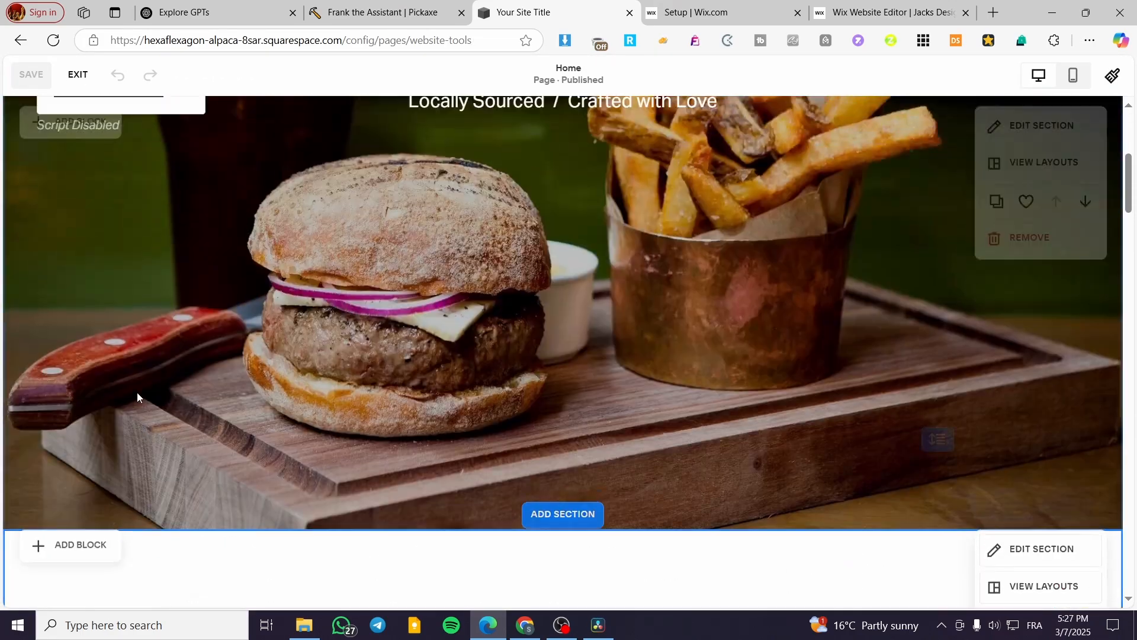
pyautogui.scroll(-1, 113, 447)
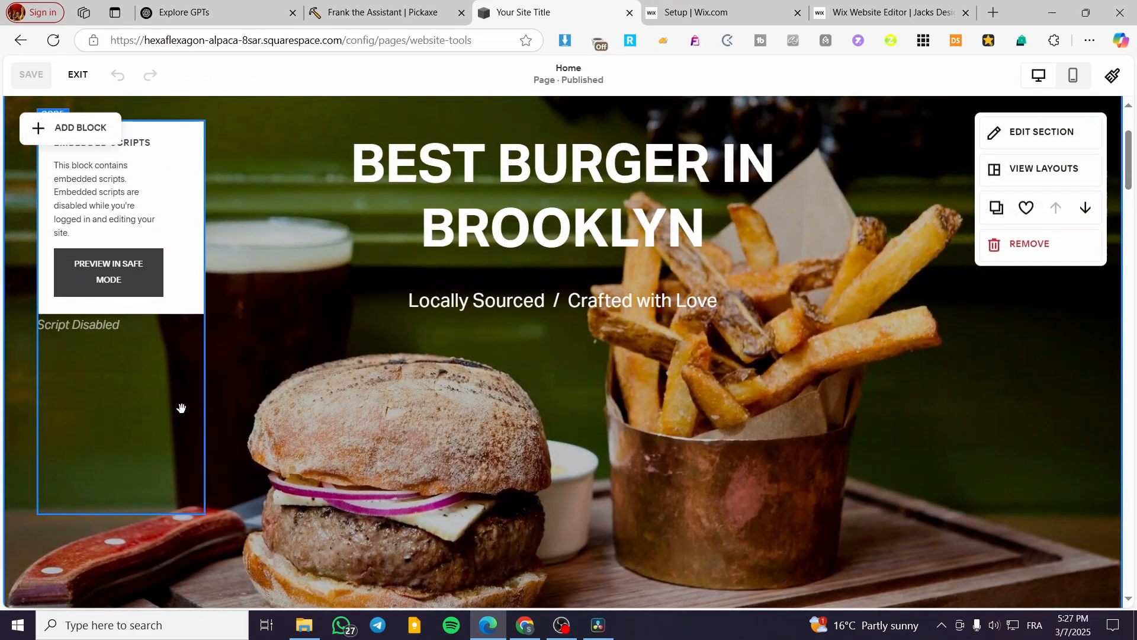
pyautogui.click(80, 135)
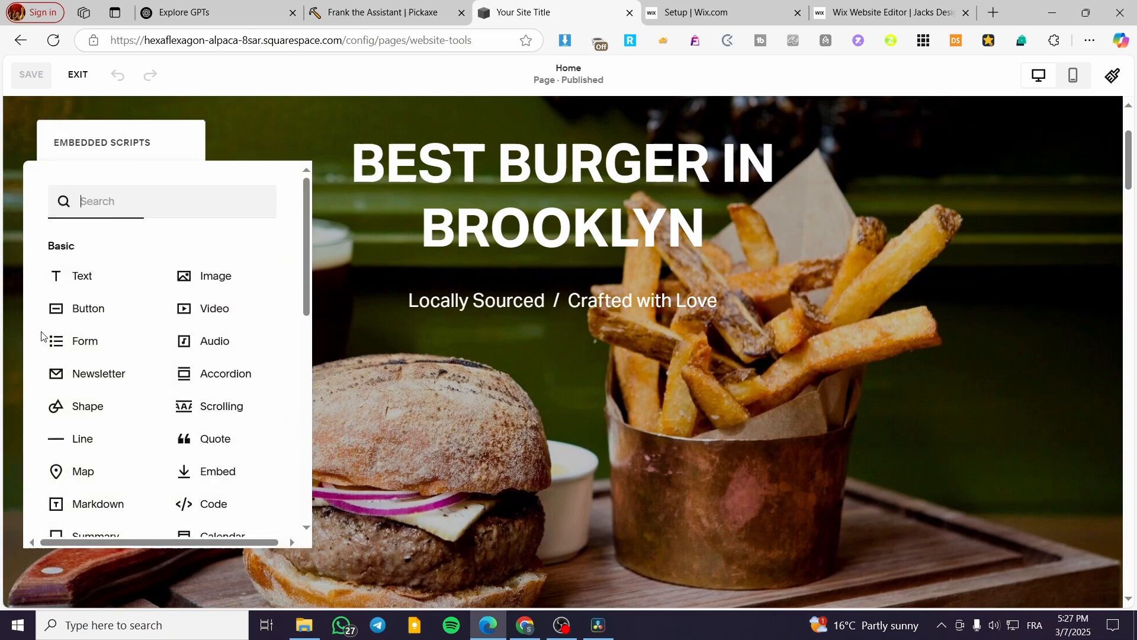
pyautogui.click(226, 504)
pyautogui.moveTo(154, 242); pyautogui.dragTo(986, 274)
# Step: Paste the copied chatbot embed code into the new Code block's HTML content
pyautogui.doubleClick(986, 275)
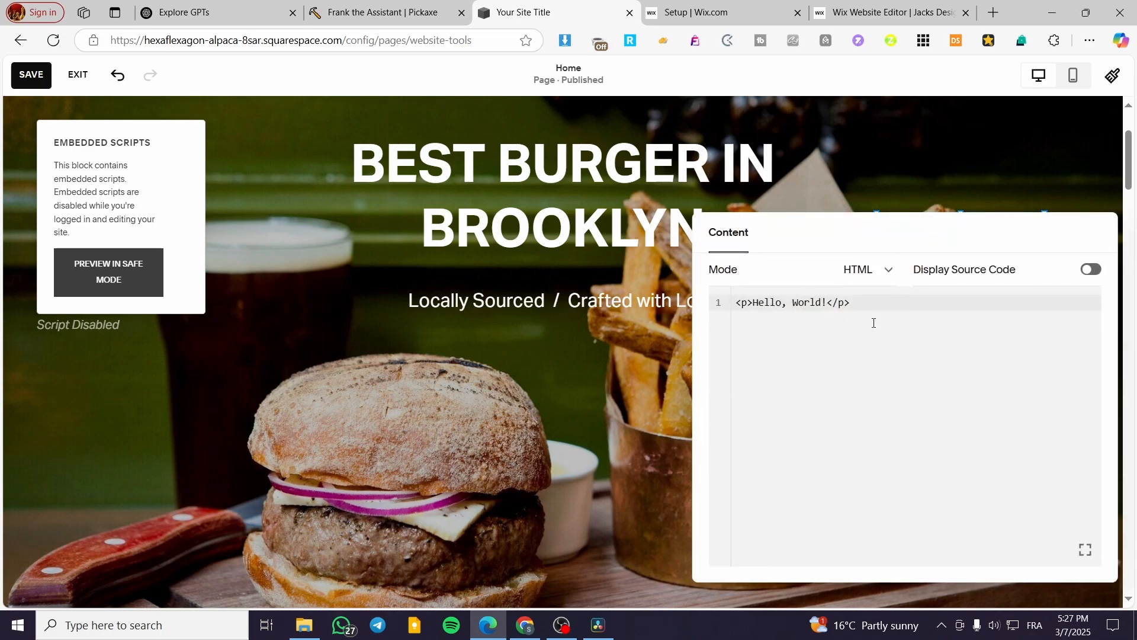
pyautogui.hotkey('ctrl', 'v')
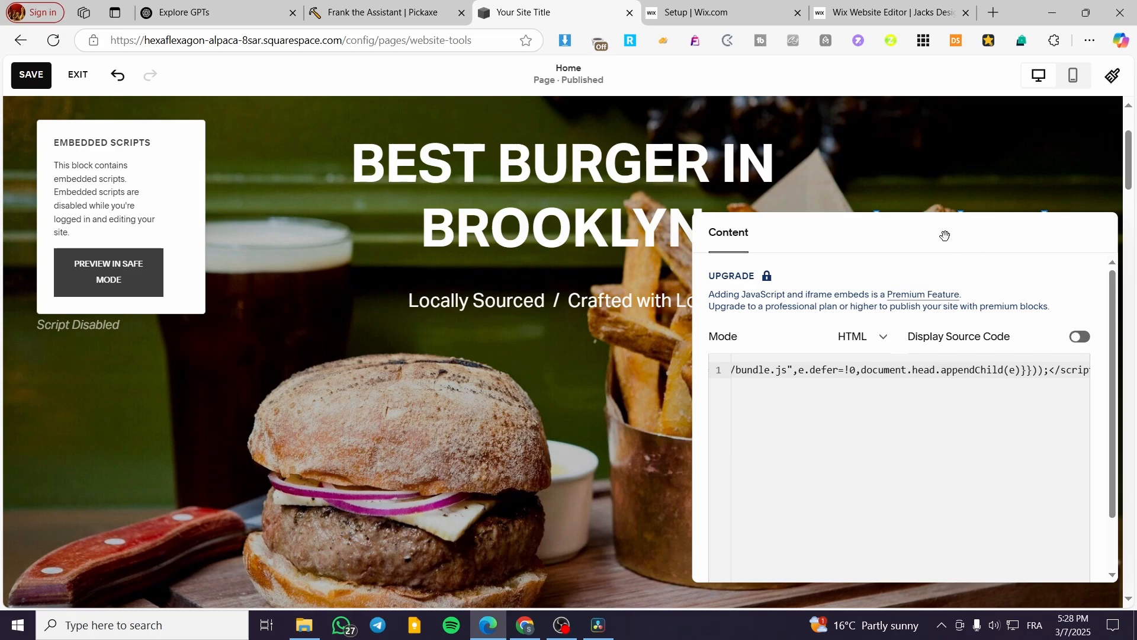
# Step: Clear all the embed code from the Code block beside the burger heading and close its editor
pyautogui.moveTo(918, 254); pyautogui.dragTo(561, 268)
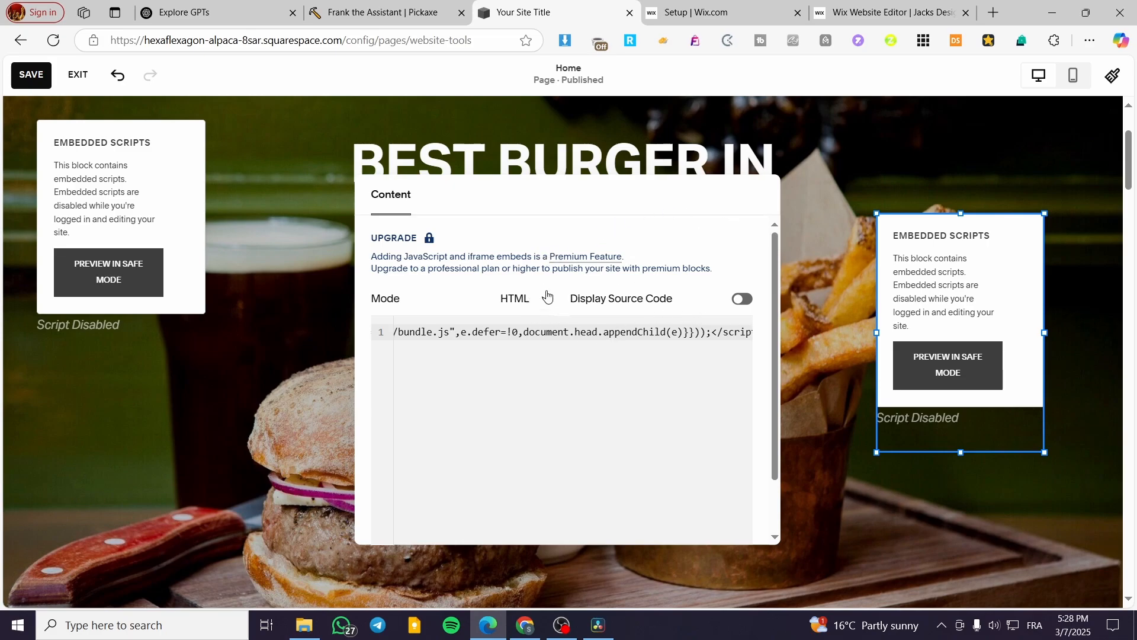
pyautogui.click(540, 333)
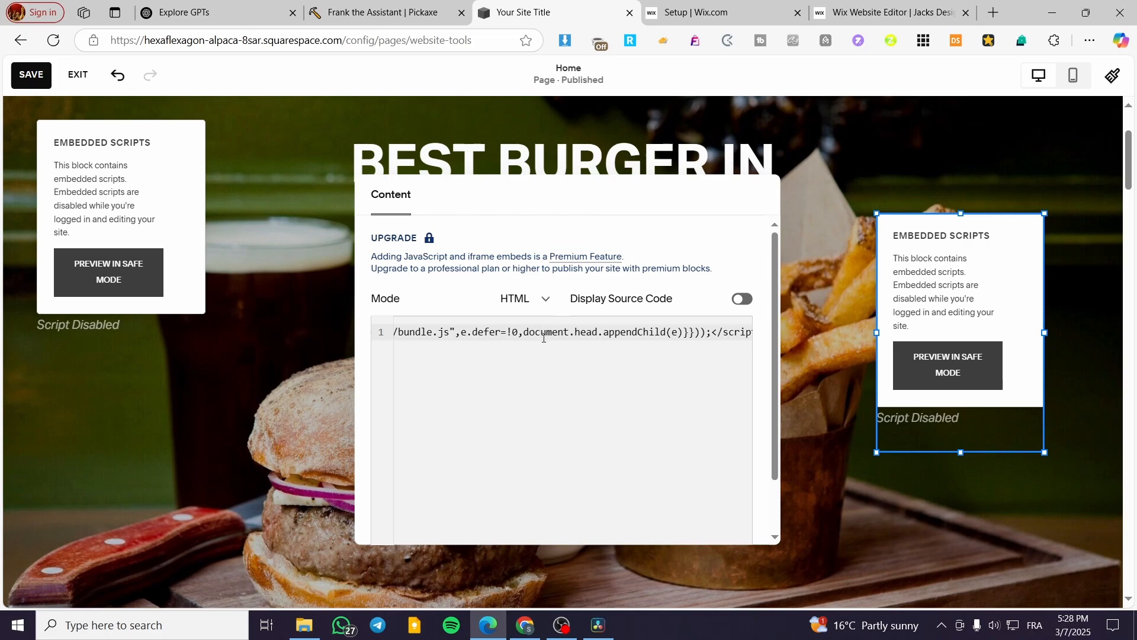
pyautogui.hotkey('ctrl', 'a')
pyautogui.press('BackSpace')
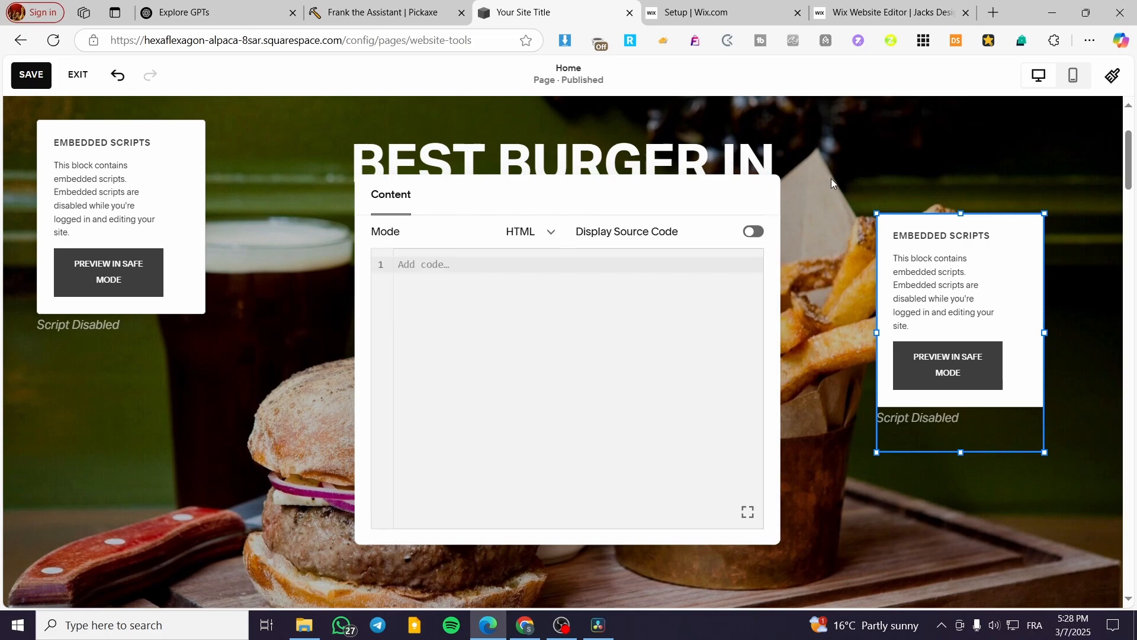
pyautogui.click(830, 179)
# Step: Check the chatbot's embed type in the Pickaxe layout settings, then return to the Squarespace page
pyautogui.click(383, 12)
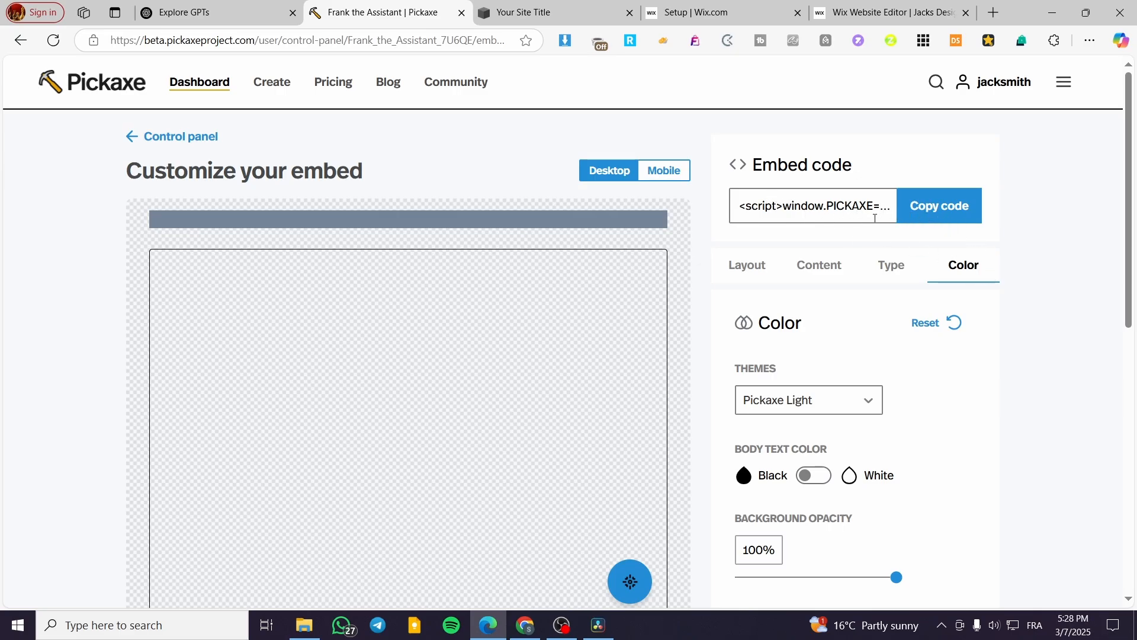
pyautogui.click(756, 265)
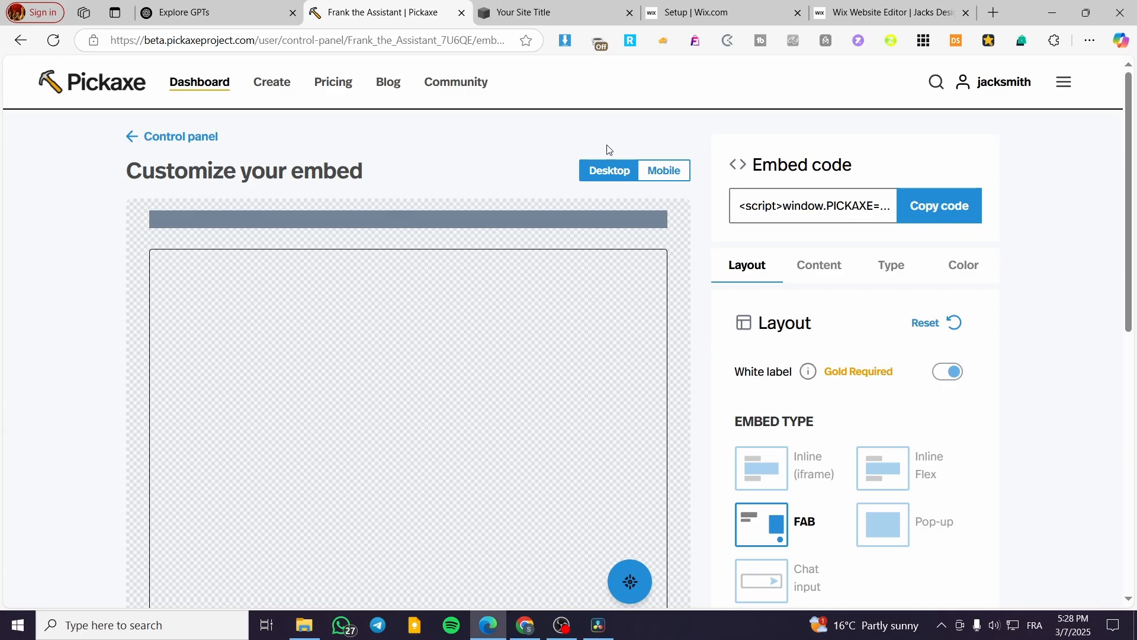
pyautogui.click(533, 13)
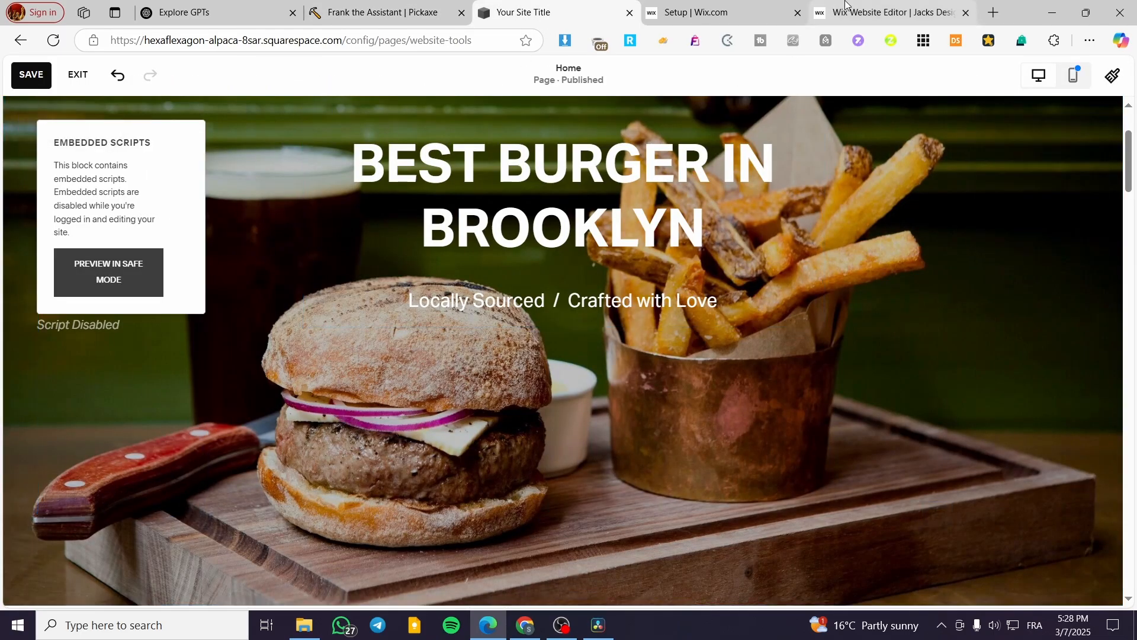
# Step: Switch to the Wix editor and add an Embed HTML element to the home page's Welcome section
pyautogui.click(888, 12)
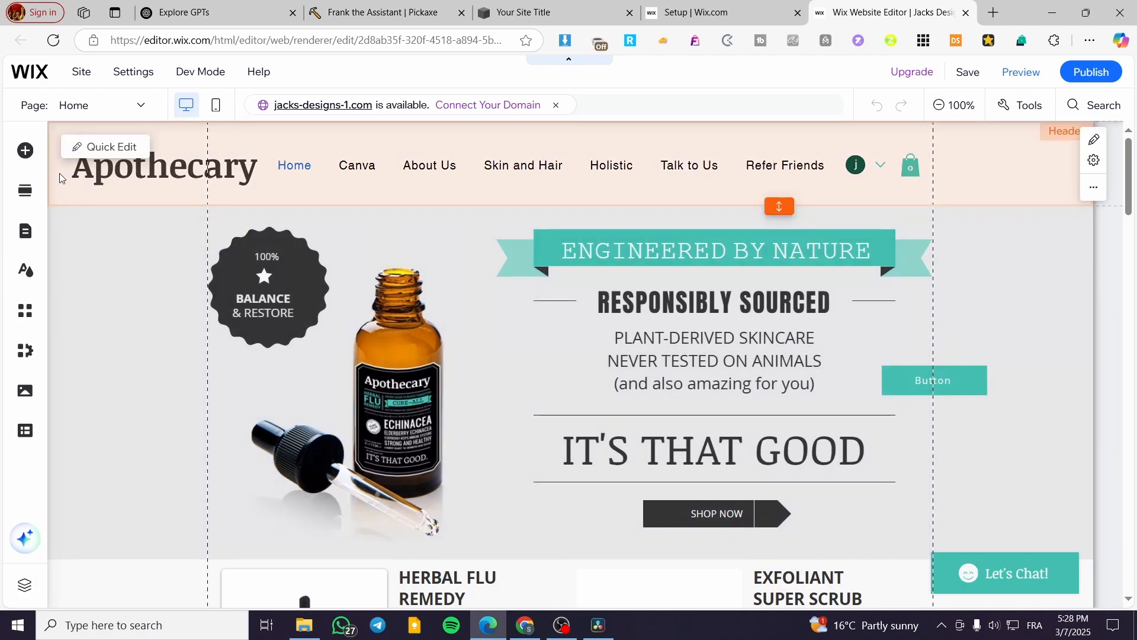
pyautogui.click(24, 156)
pyautogui.click(99, 347)
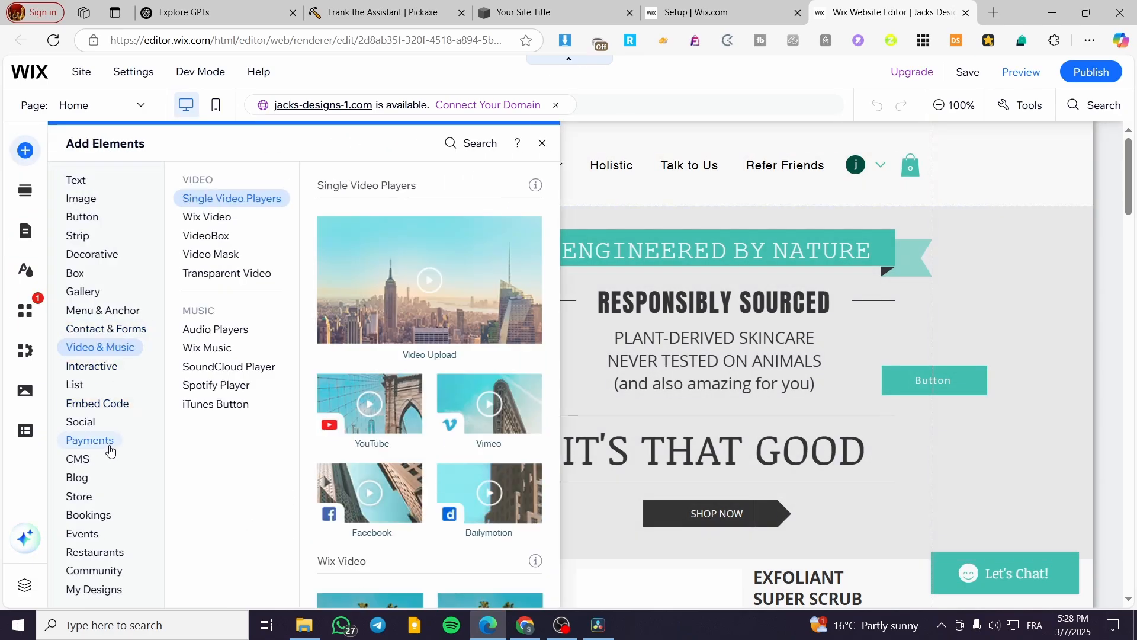
pyautogui.click(100, 404)
pyautogui.click(332, 239)
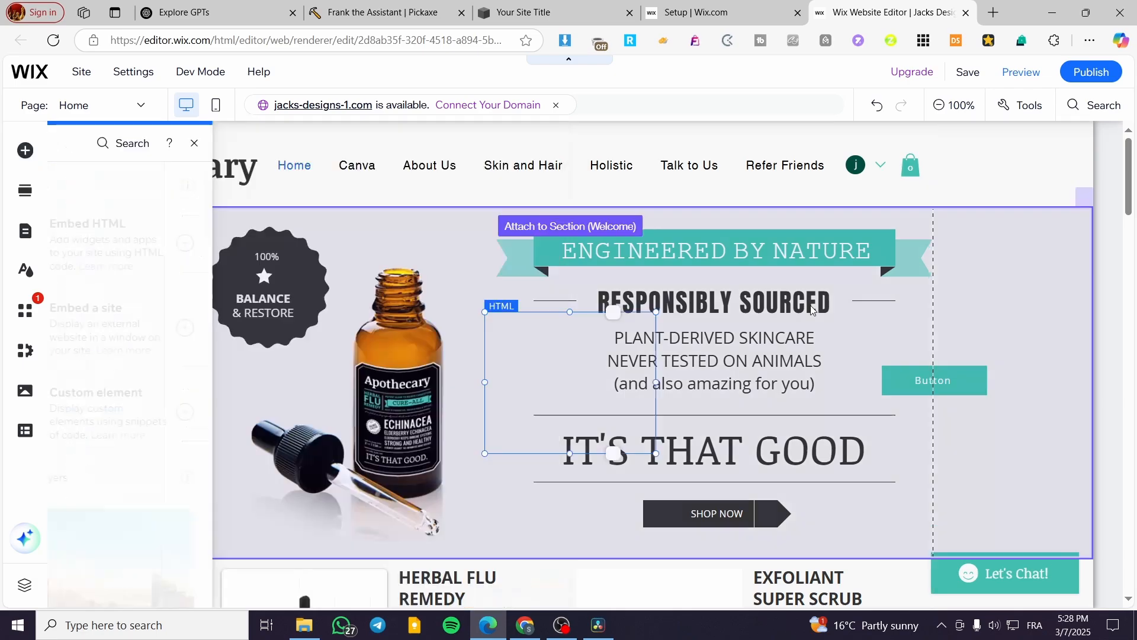
# Step: Paste the copied chatbot embed code into the HTML element, update it, and move the element to the far right of the Welcome section
pyautogui.click(777, 322)
pyautogui.hotkey('ctrl', 'v')
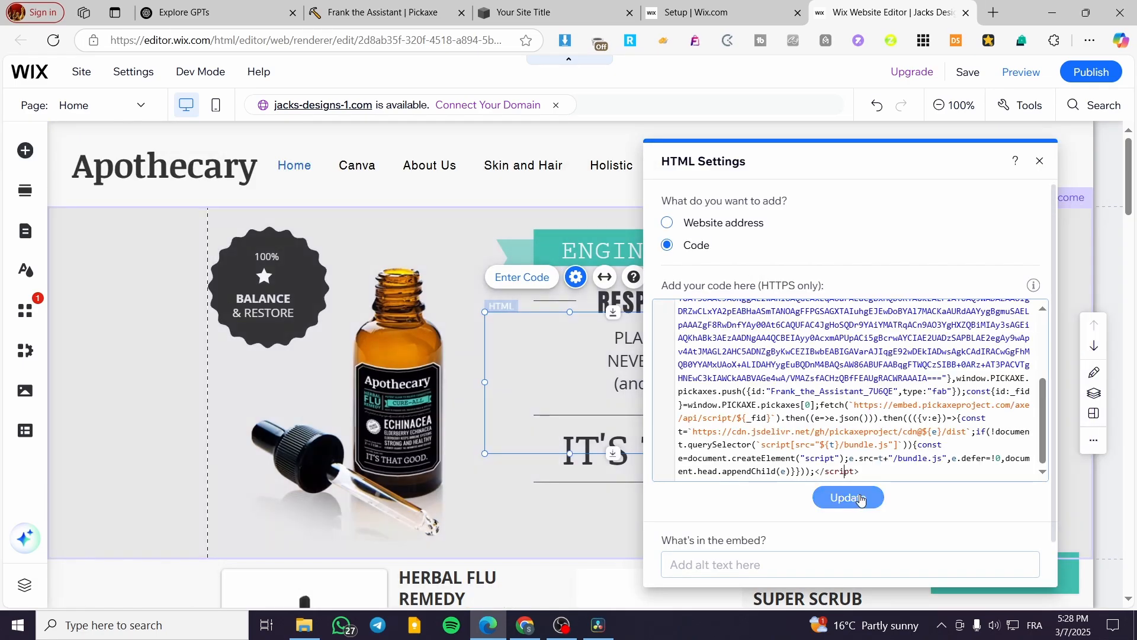
pyautogui.click(845, 495)
pyautogui.click(1039, 161)
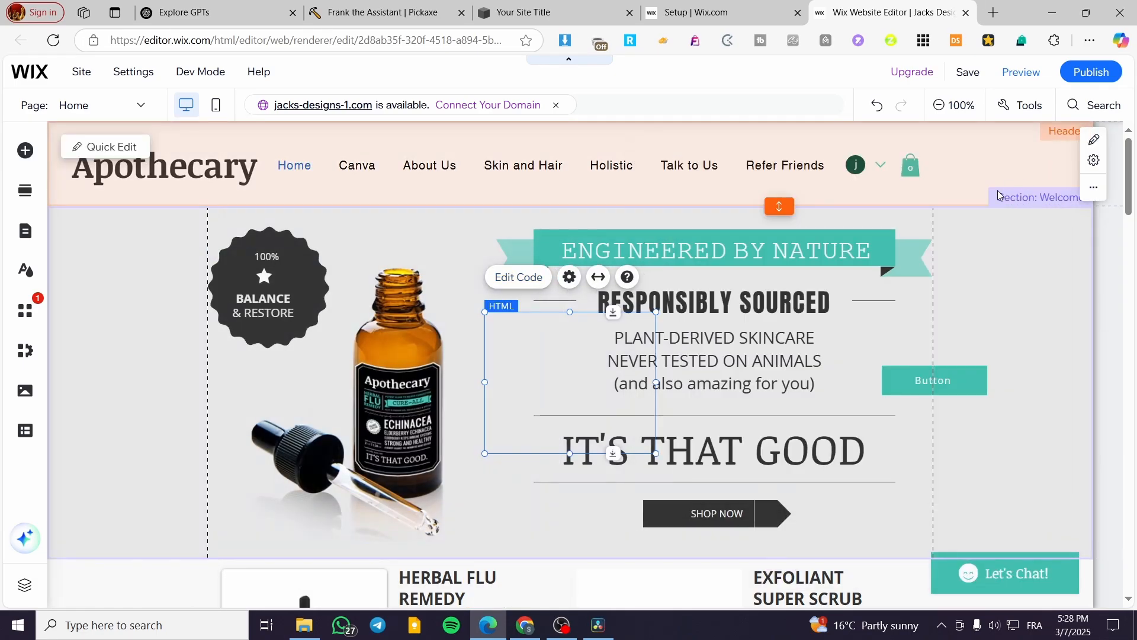
pyautogui.moveTo(562, 377); pyautogui.dragTo(995, 478)
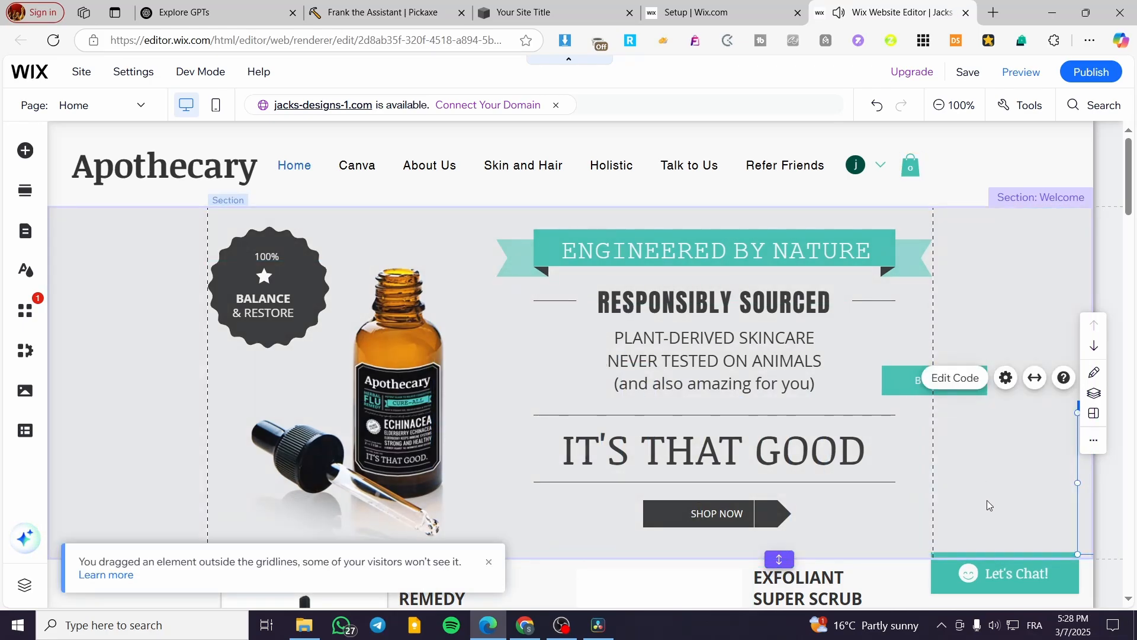
pyautogui.click(1009, 485)
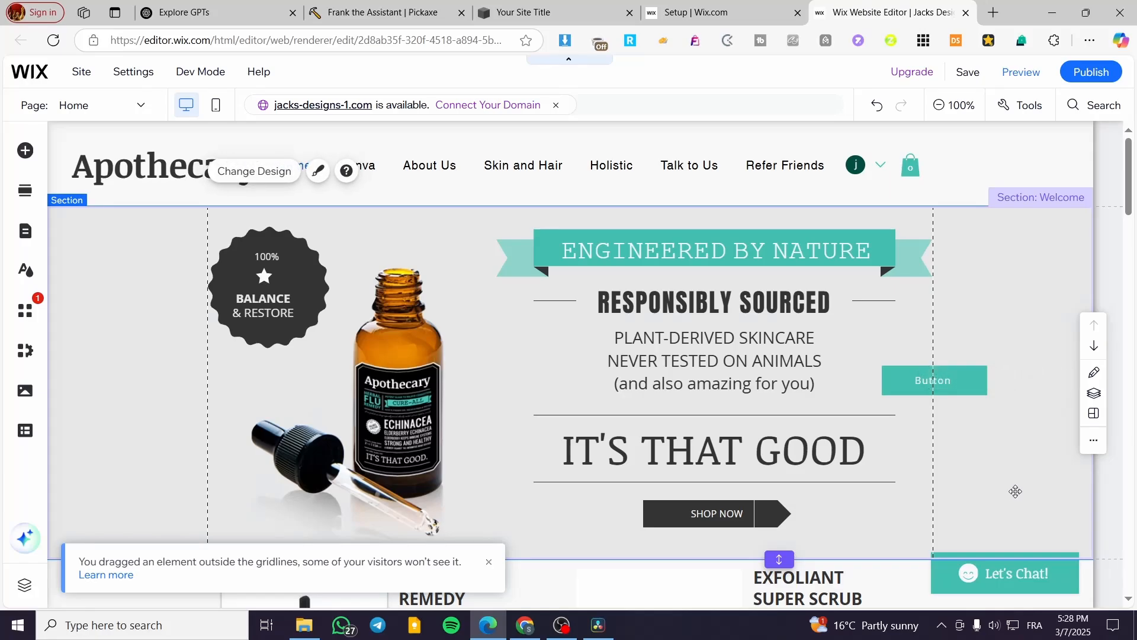